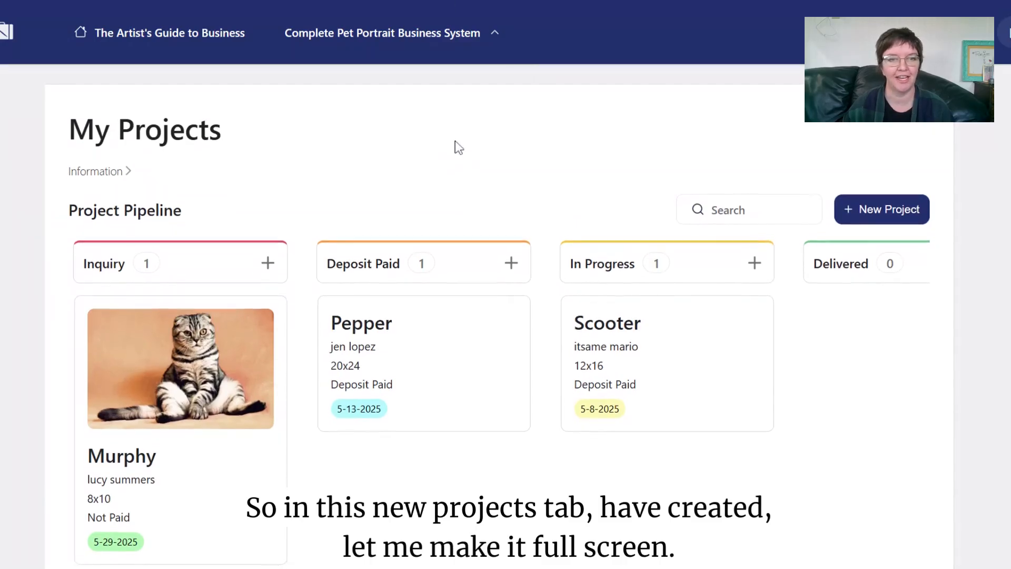
# - Maximize the browser window to show the whole My Projects pipeline board and All projects
pyautogui.scroll(-3, 414, 148)
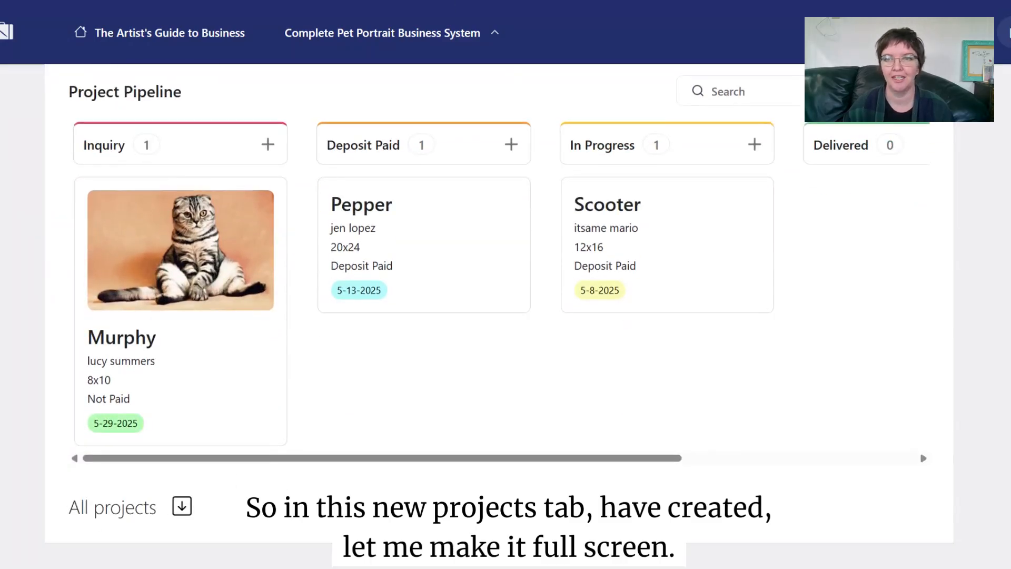
pyautogui.press('super+Up')
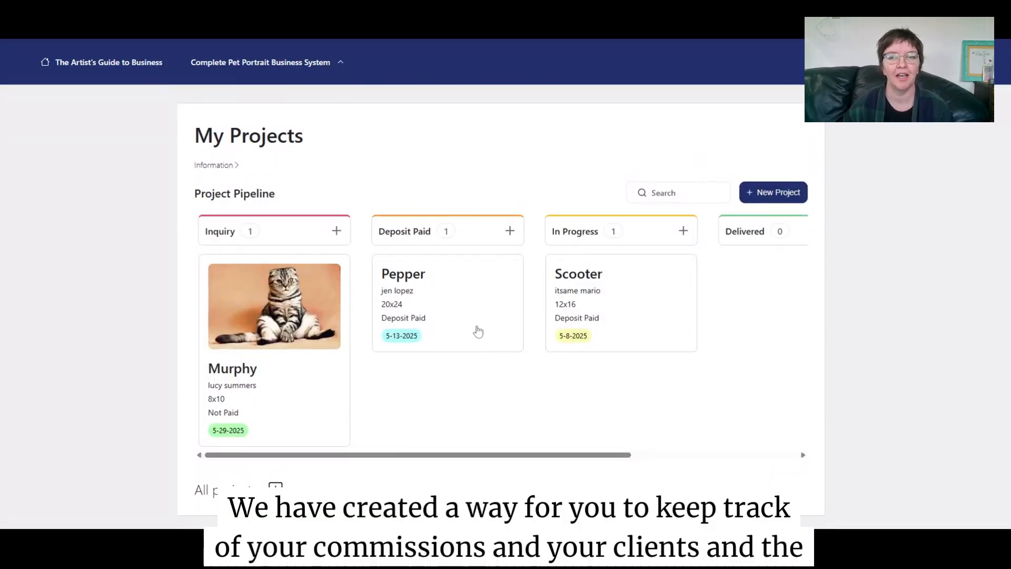
pyautogui.scroll(-1, 472, 320)
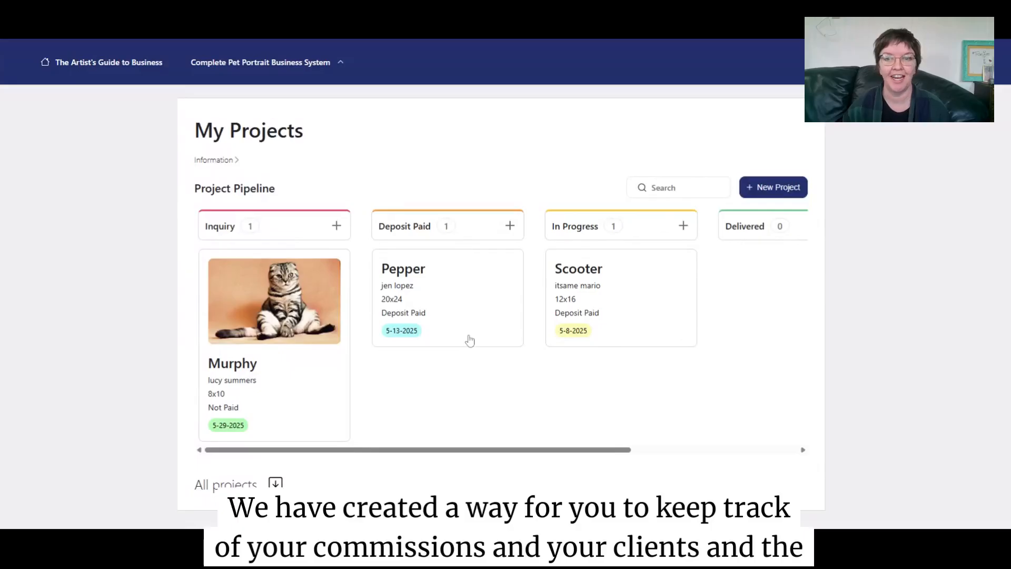
pyautogui.hscroll(1, 470, 340)
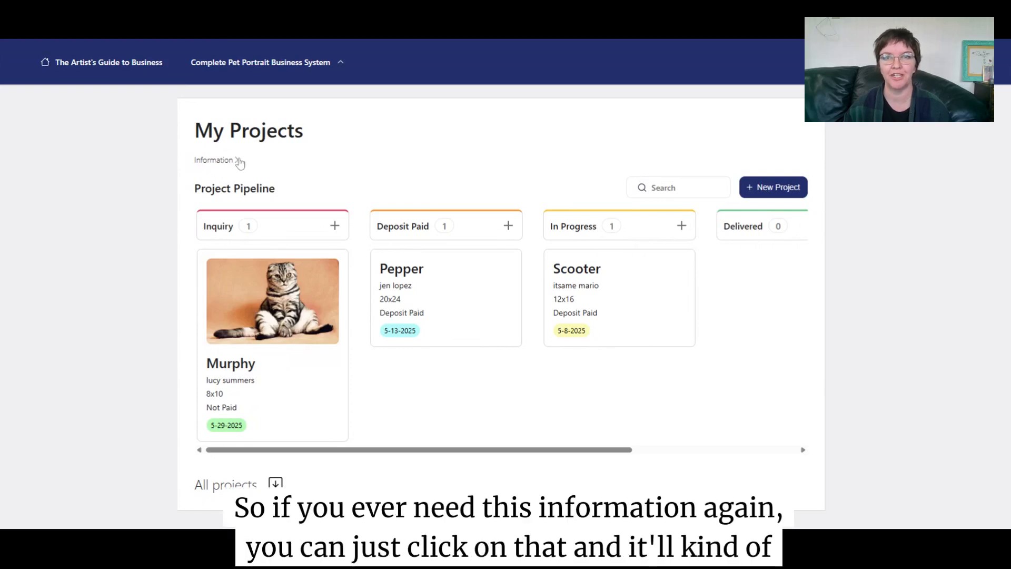
pyautogui.click(239, 161)
pyautogui.scroll(-6, 331, 229)
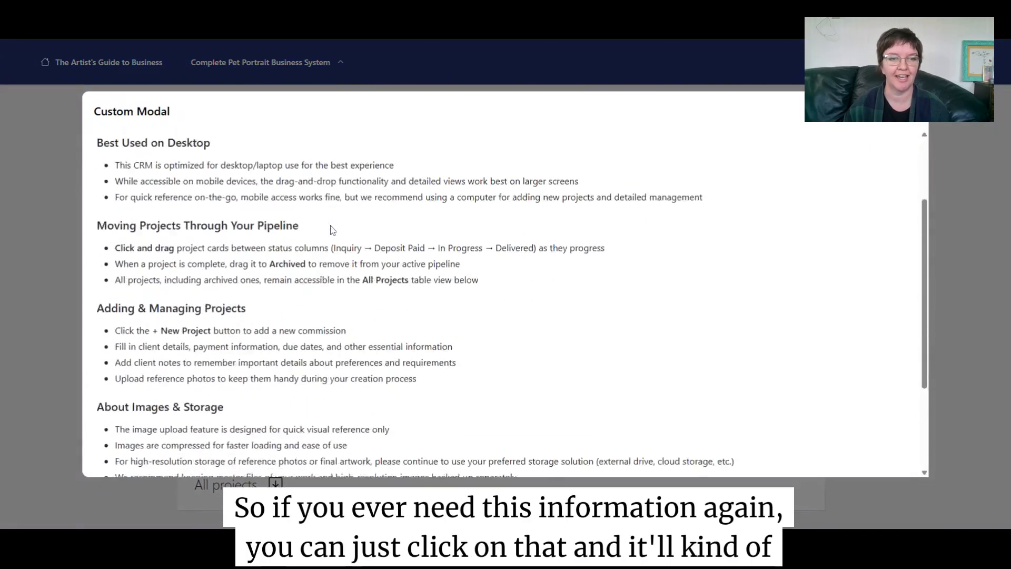
pyautogui.scroll(5, 332, 230)
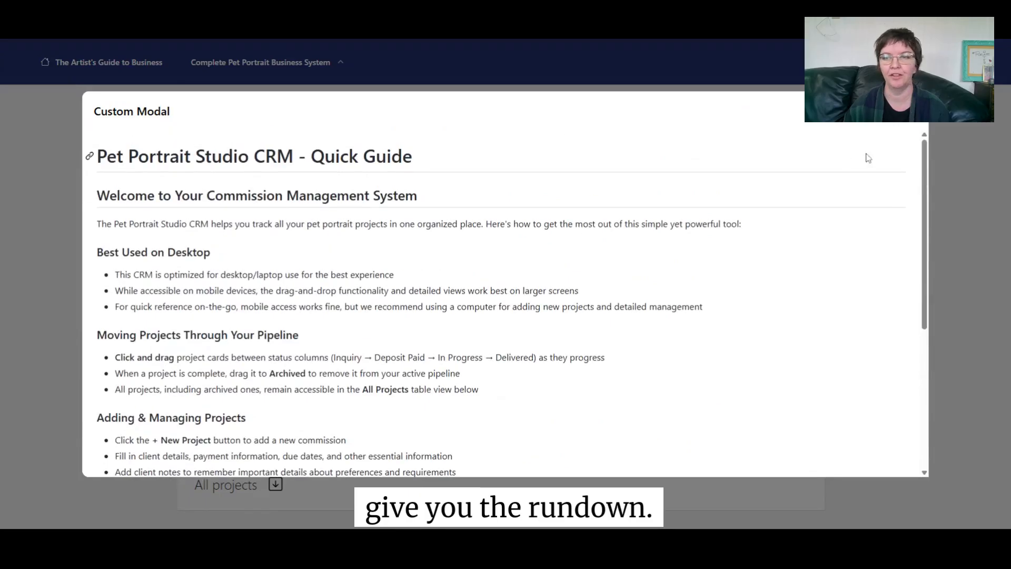
pyautogui.click(912, 112)
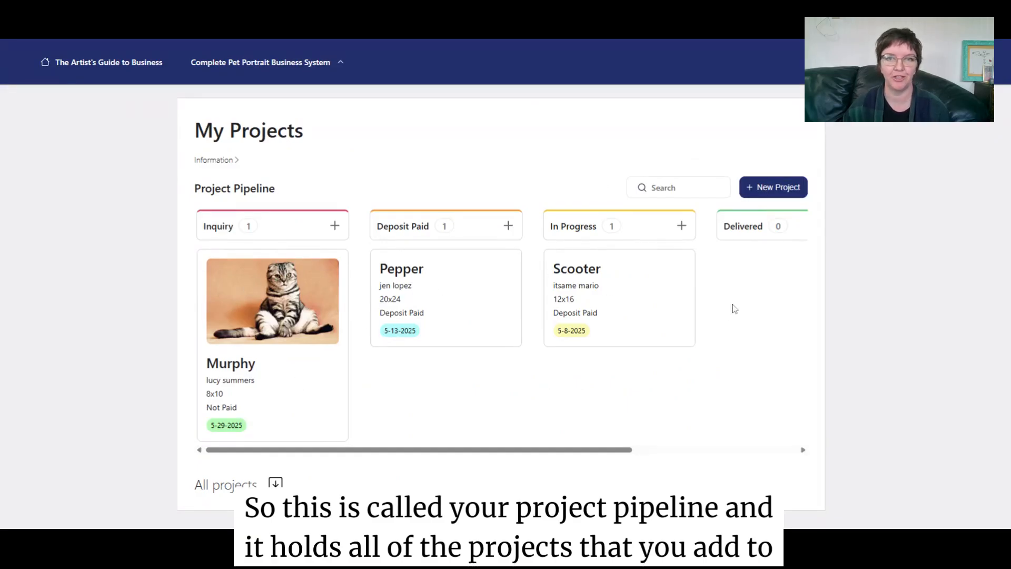
# - Open Murphy's project and set Payment Status to Paid in Full, keeping Status at Inquiry
pyautogui.click(273, 312)
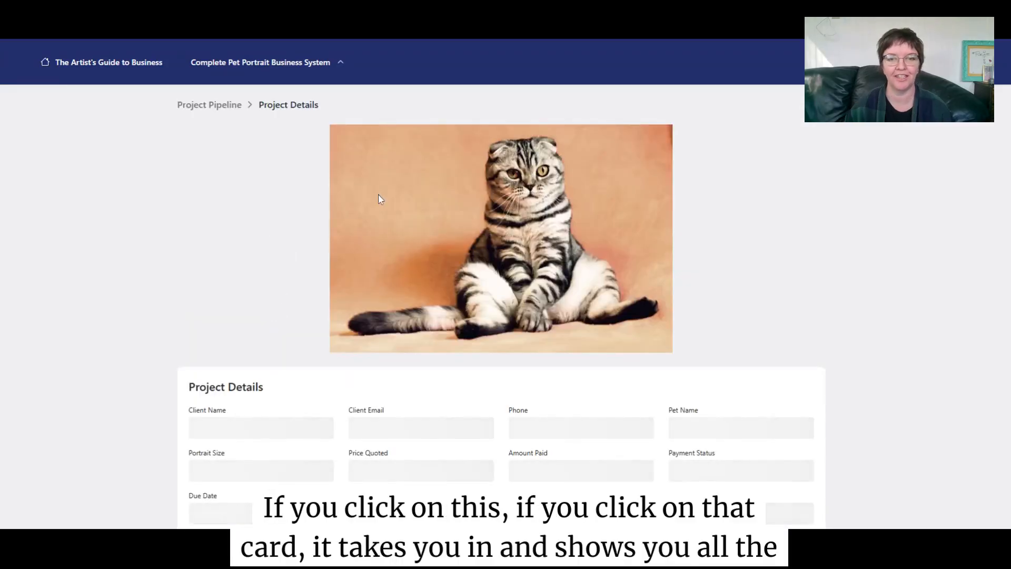
pyautogui.scroll(-3, 474, 241)
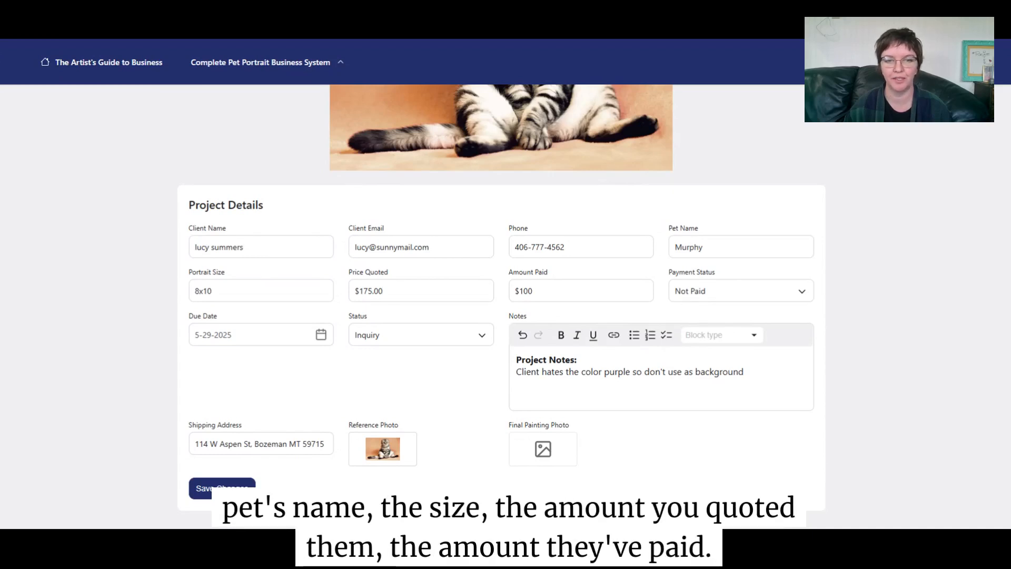
pyautogui.moveTo(383, 291); pyautogui.dragTo(368, 291)
pyautogui.click(532, 291)
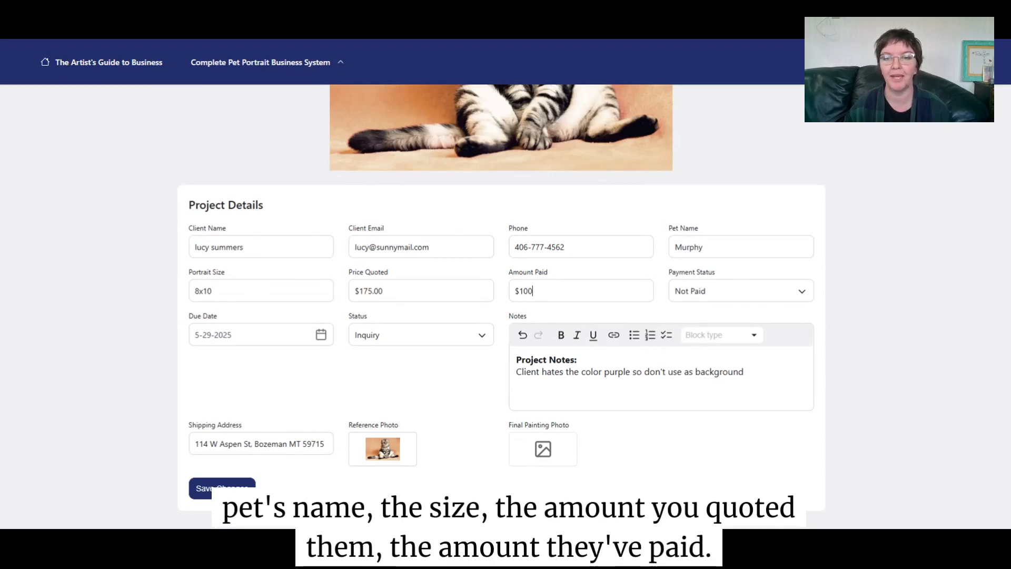
pyautogui.click(693, 295)
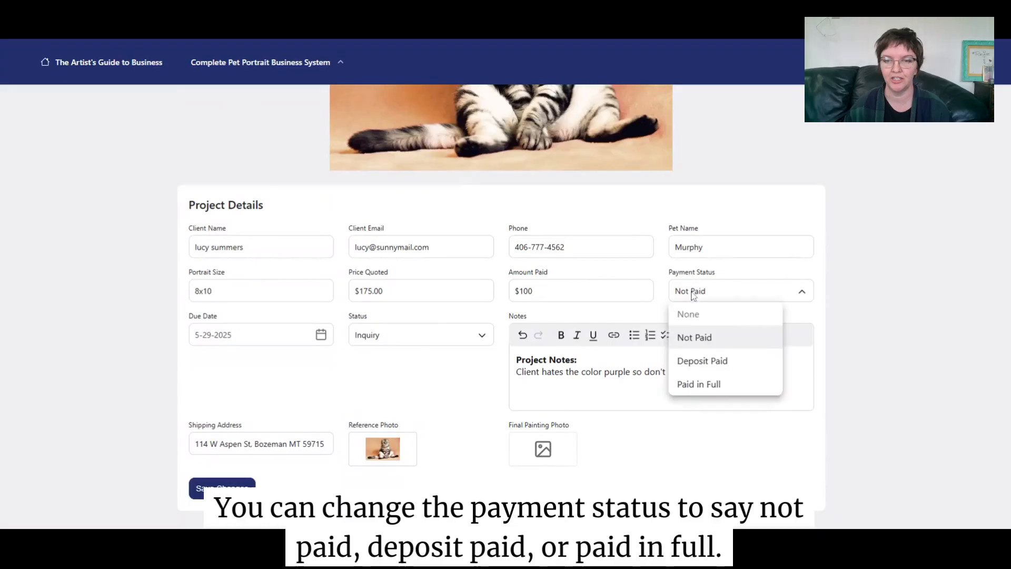
pyautogui.click(716, 385)
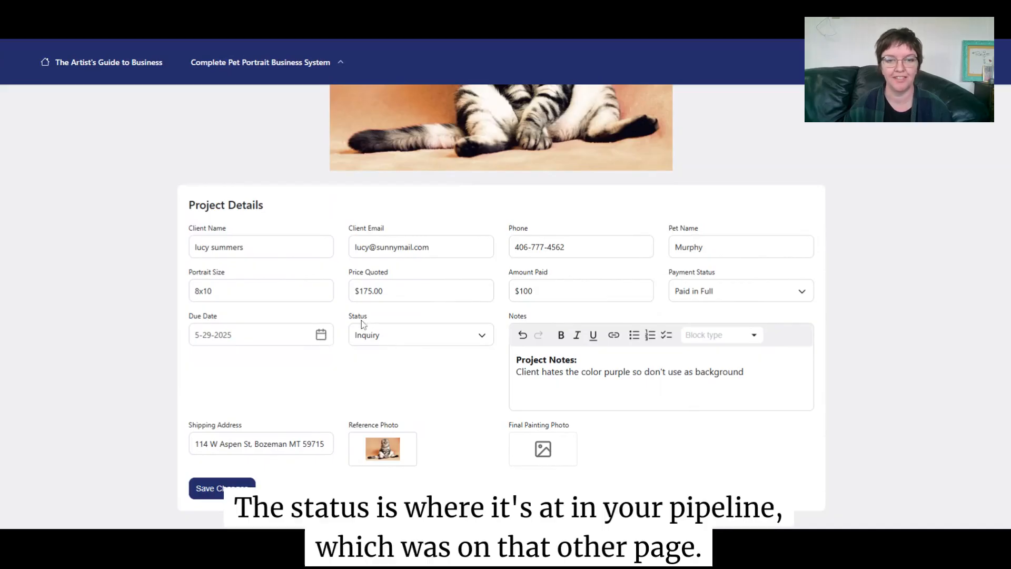
pyautogui.click(419, 344)
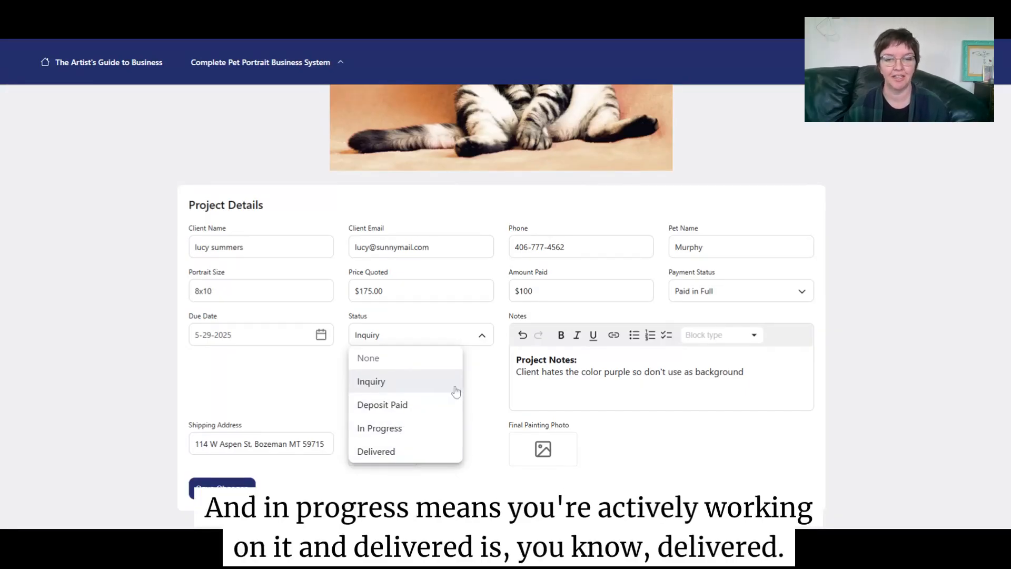
pyautogui.click(479, 384)
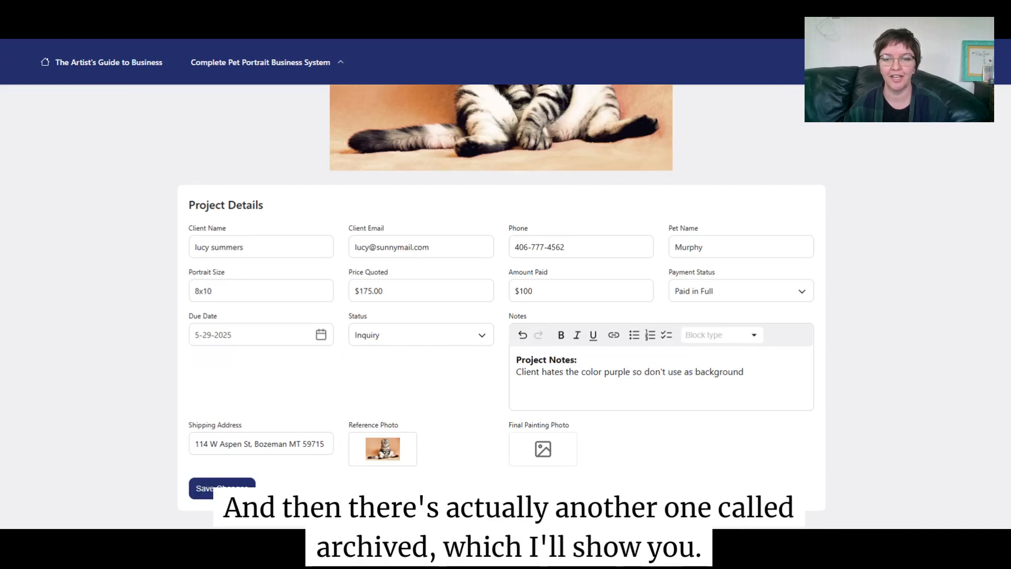
# - Move to the end of Murphy's existing notes and add blank lines below
pyautogui.click(578, 360)
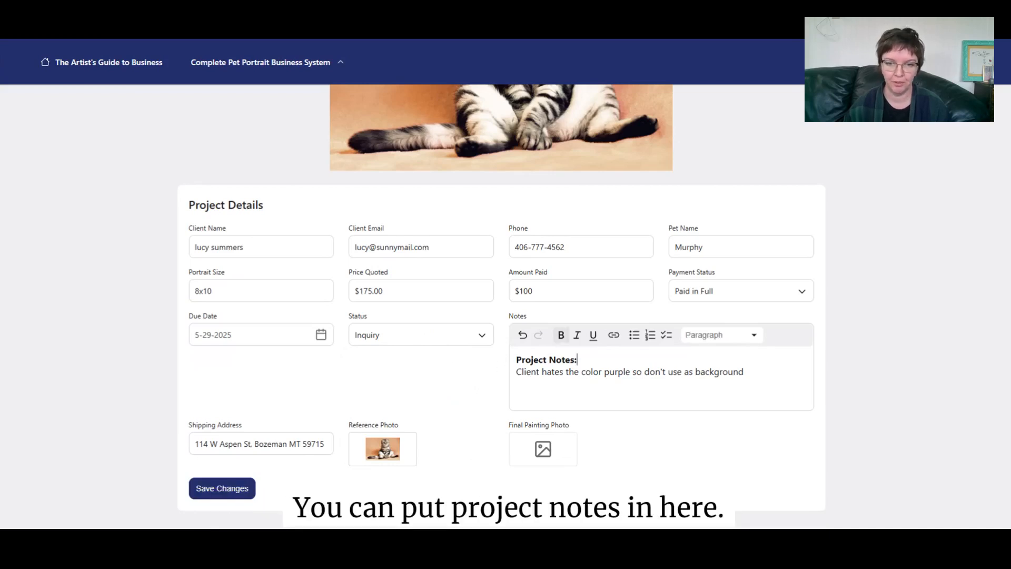
pyautogui.moveTo(579, 372); pyautogui.dragTo(592, 372)
pyautogui.click(602, 372)
pyautogui.click(516, 384)
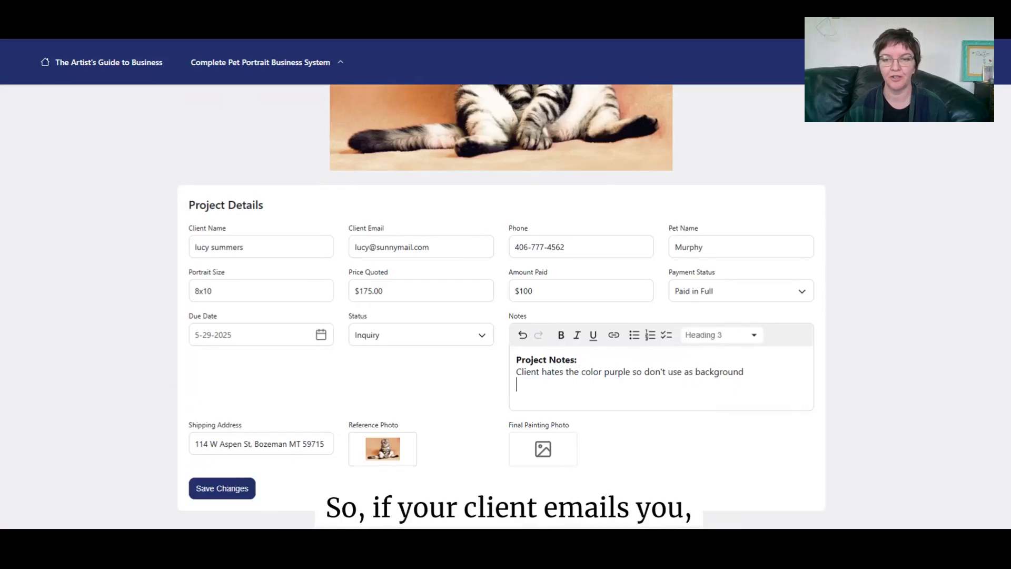
pyautogui.click(744, 372)
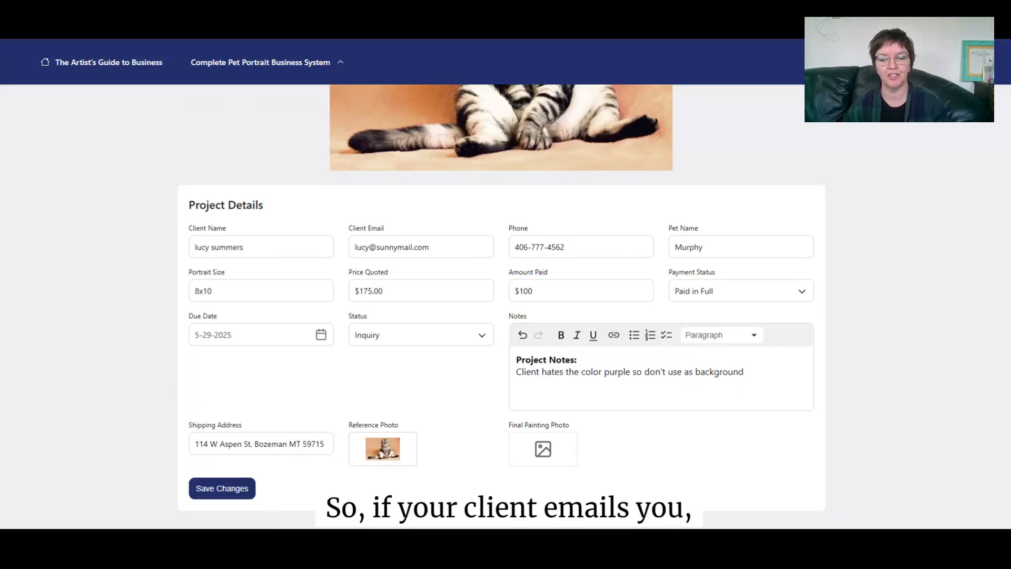
pyautogui.press('Return')
pyautogui.press('Return')
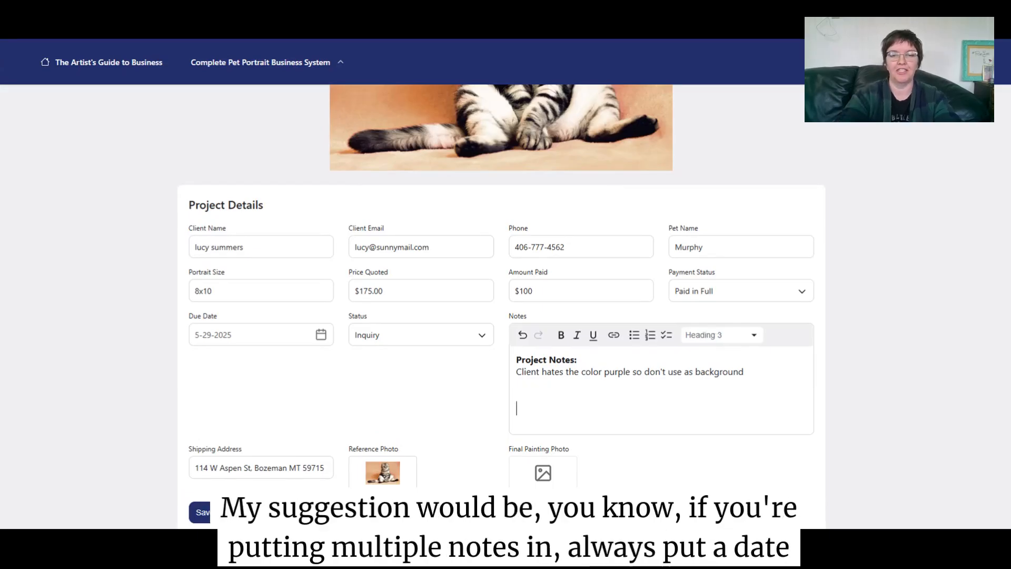
# - Add a bold 5/21/25 date line styled as Heading 1, with a new paragraph below
pyautogui.click(559, 338)
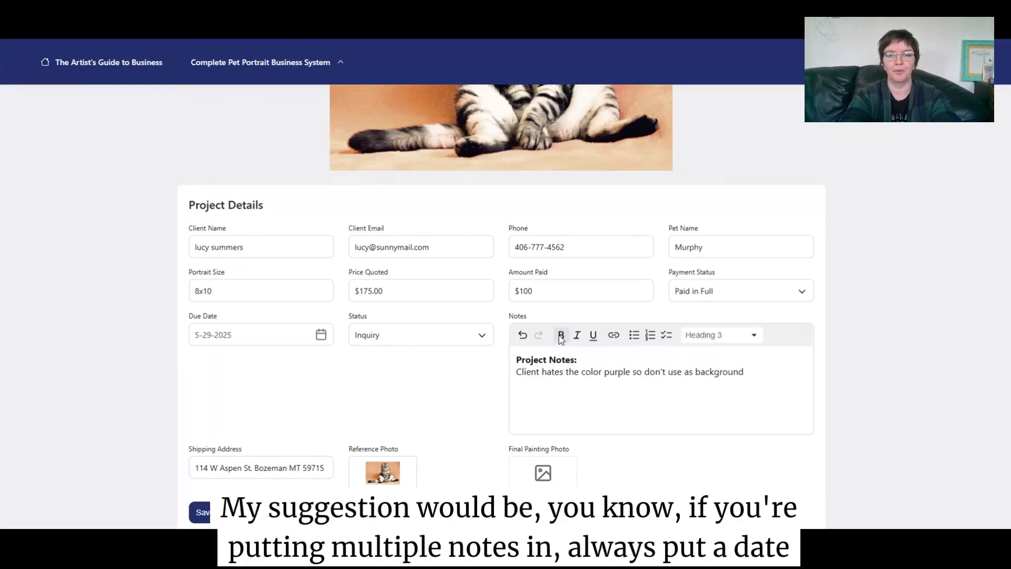
pyautogui.write('12/')
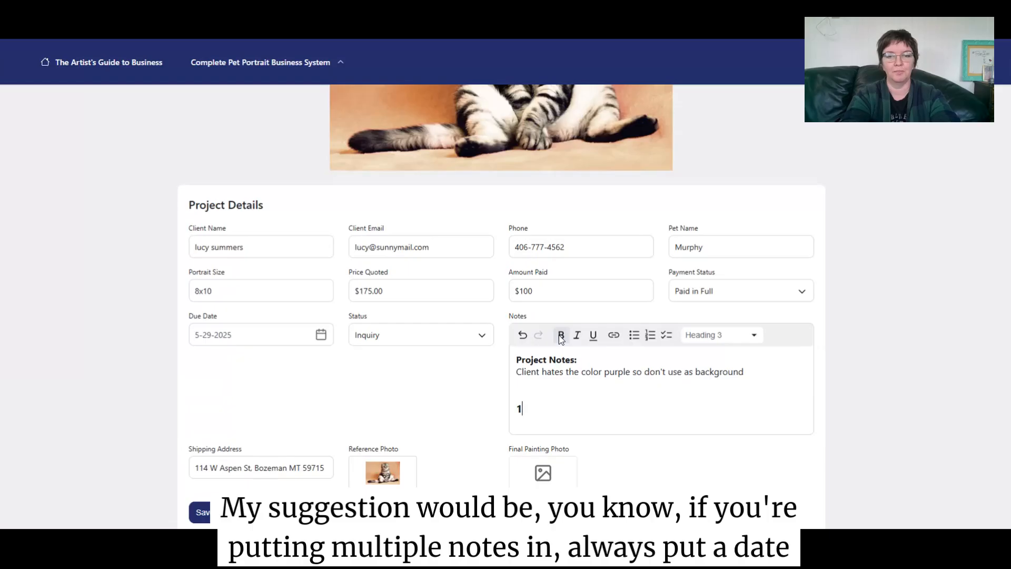
pyautogui.press('BackSpace')
pyautogui.press('BackSpace')
pyautogui.press('BackSpace')
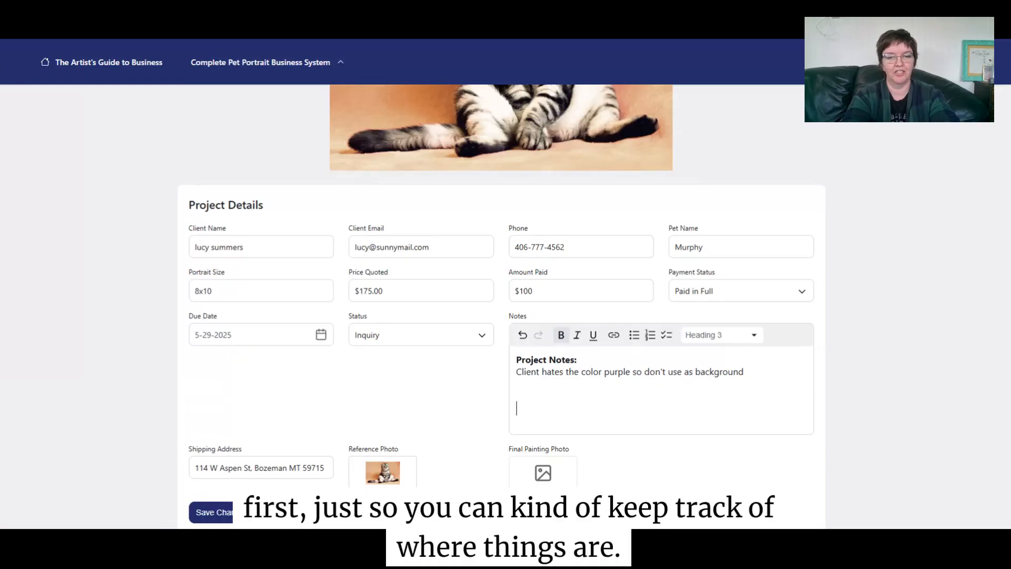
pyautogui.write('5/21')
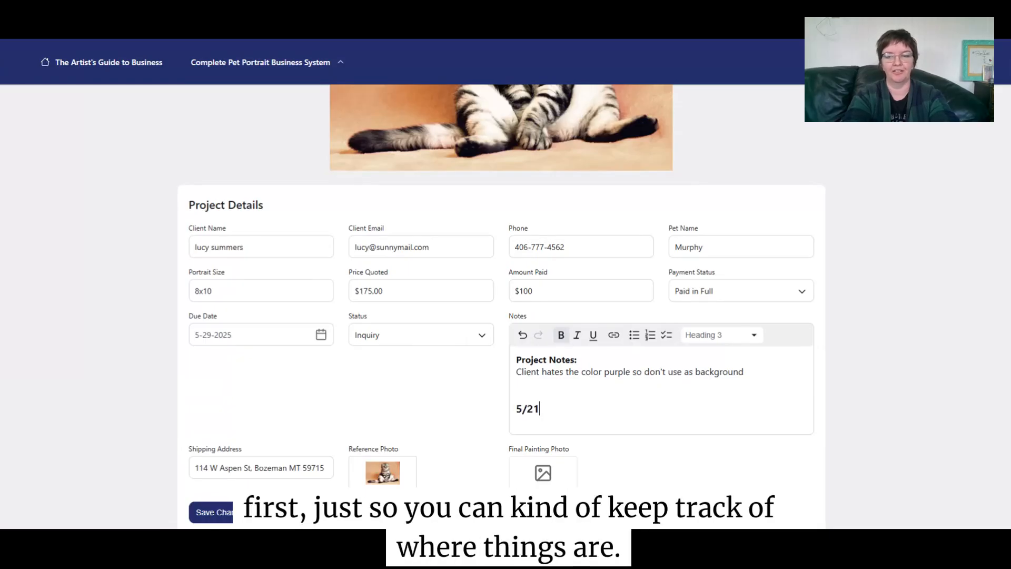
pyautogui.write('/25')
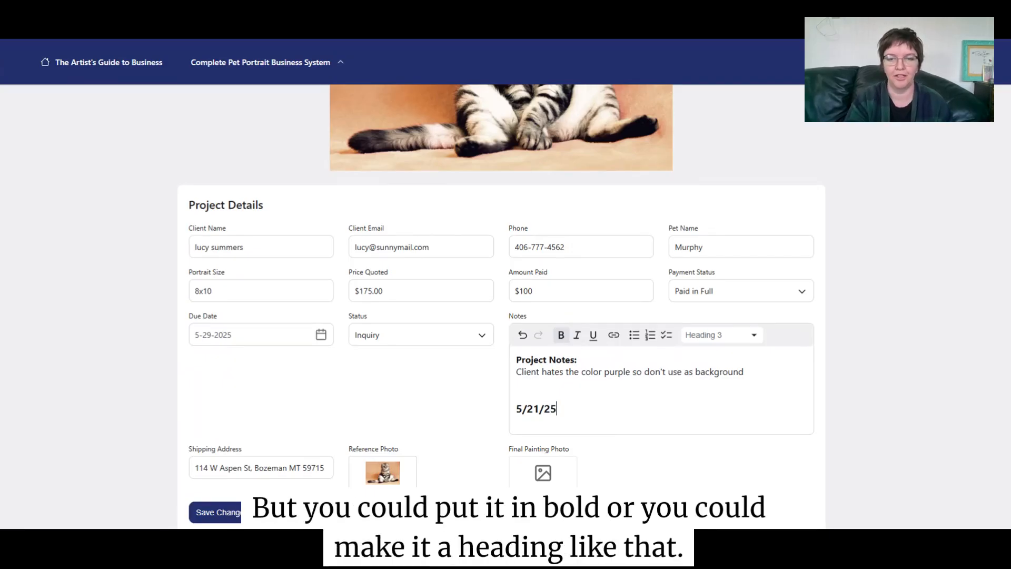
pyautogui.hotkey('shift', 'Home')
pyautogui.click(705, 337)
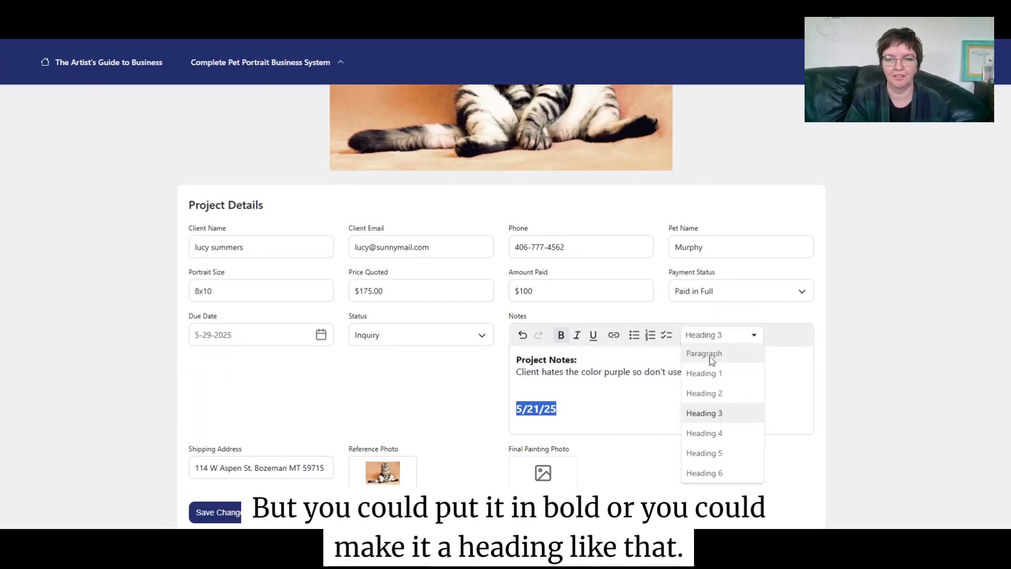
pyautogui.click(713, 379)
pyautogui.press('End')
pyautogui.press('Return')
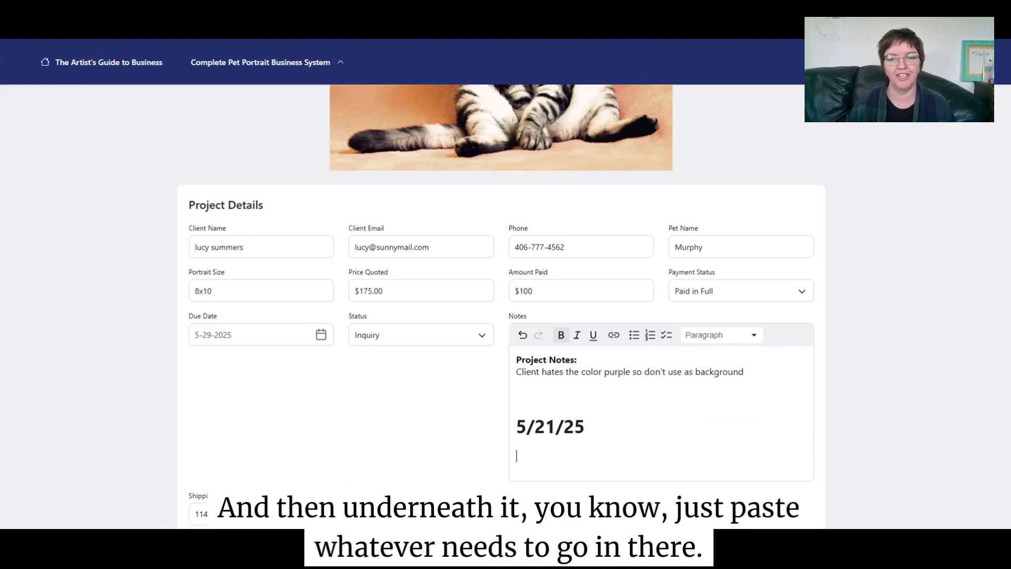
# - Scroll through Murphy's details to review the note and cat reference photo
pyautogui.scroll(-2, 466, 330)
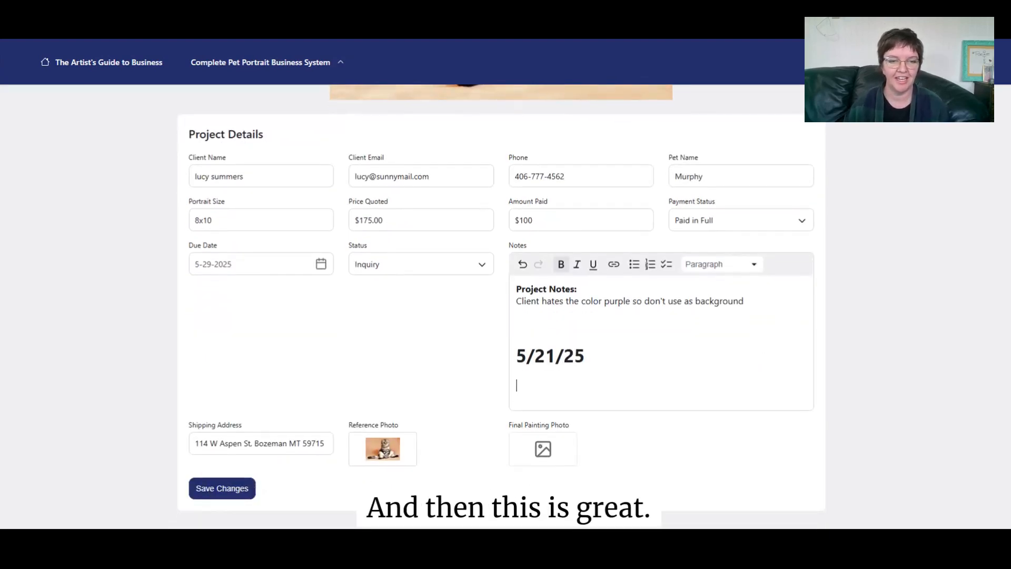
pyautogui.moveTo(379, 448)
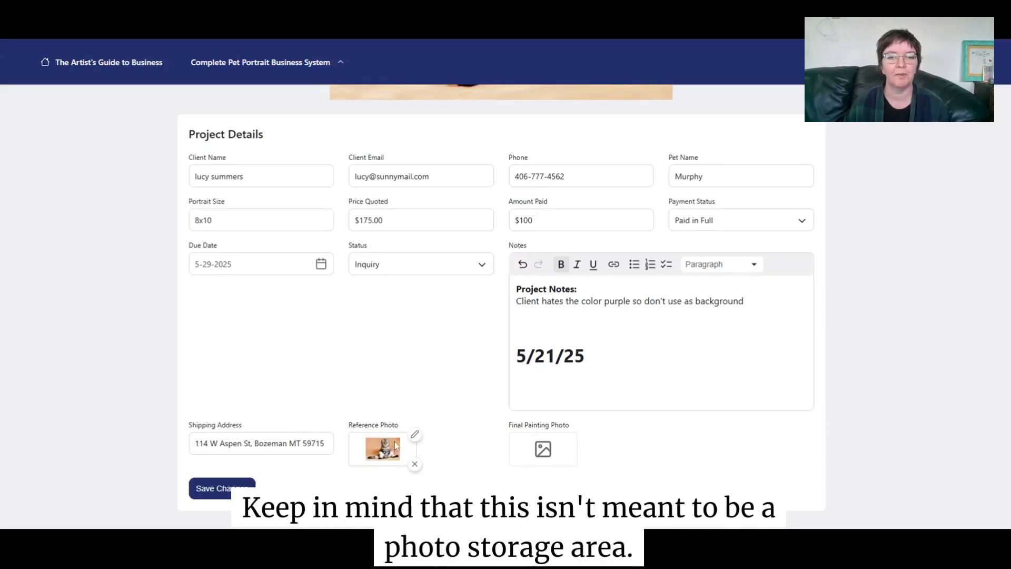
pyautogui.scroll(5, 373, 453)
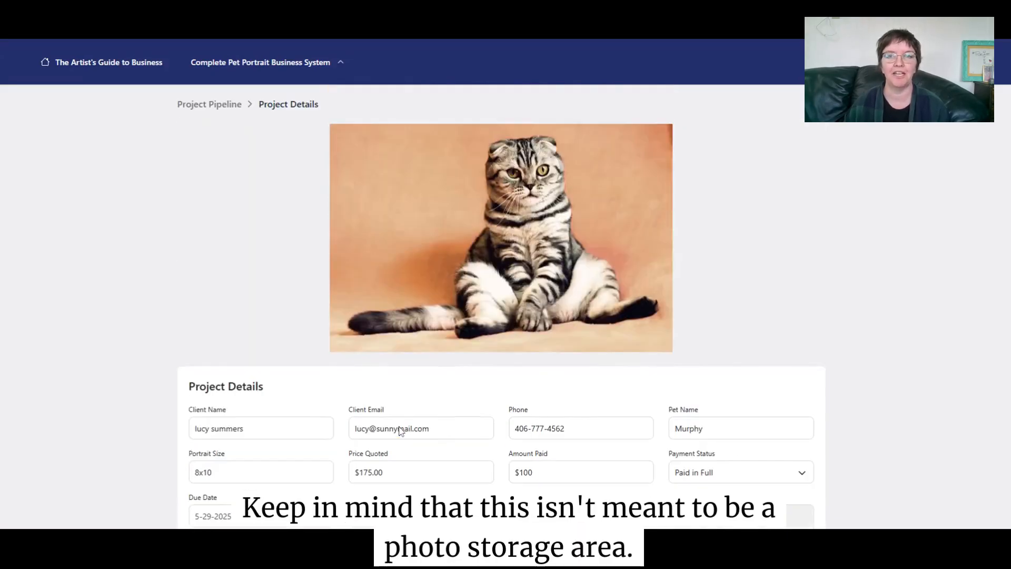
pyautogui.scroll(1, 398, 431)
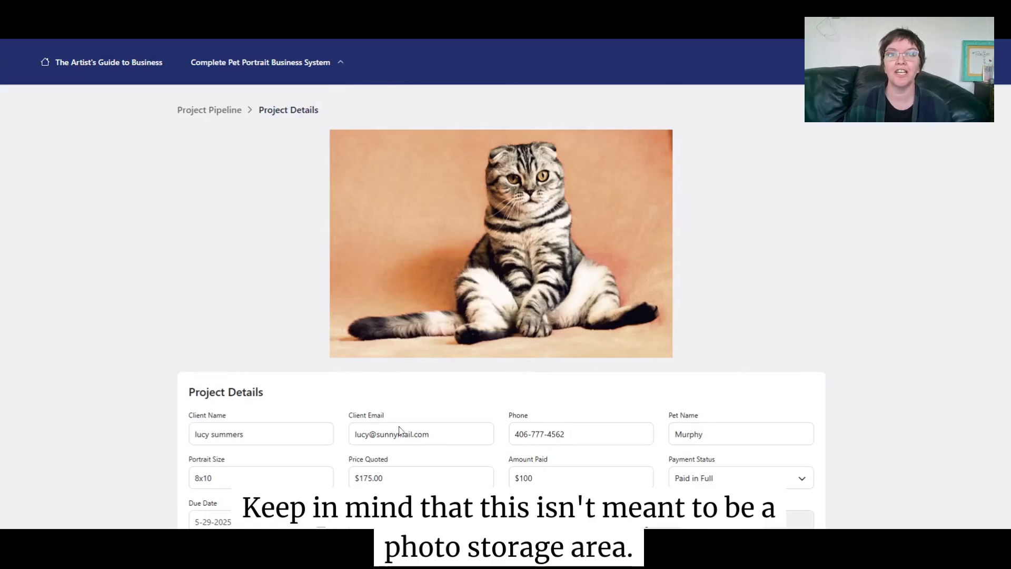
pyautogui.scroll(-5, 399, 431)
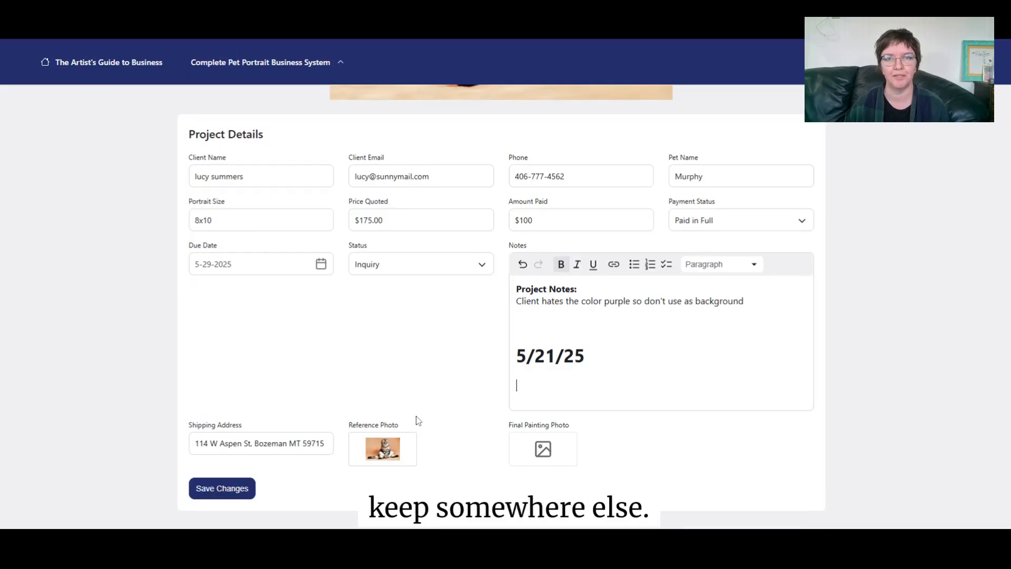
# - Save Murphy's updated details and go back to the Project Pipeline board
pyautogui.click(222, 489)
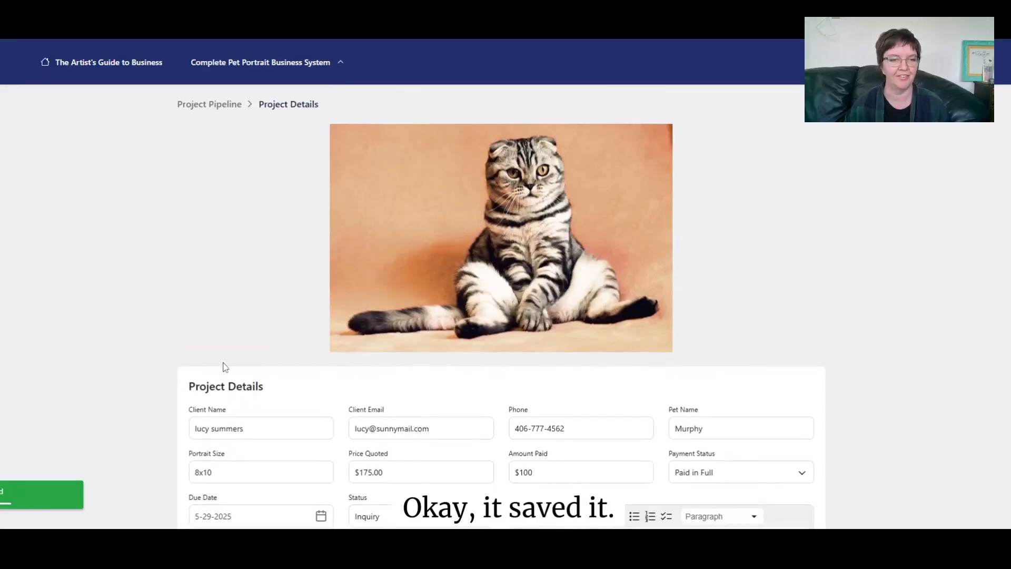
pyautogui.scroll(-5, 221, 363)
pyautogui.scroll(5, 235, 381)
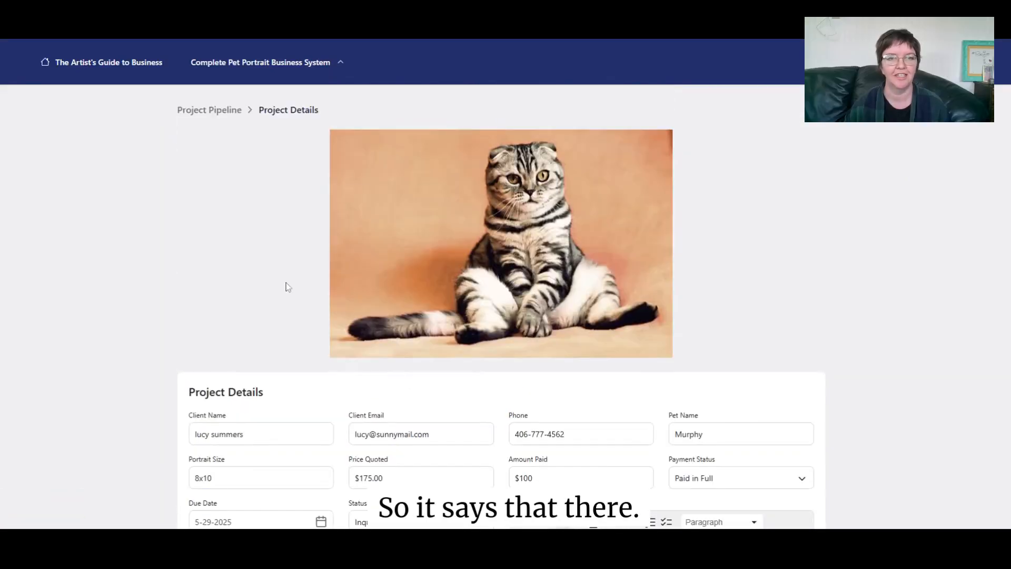
pyautogui.click(217, 112)
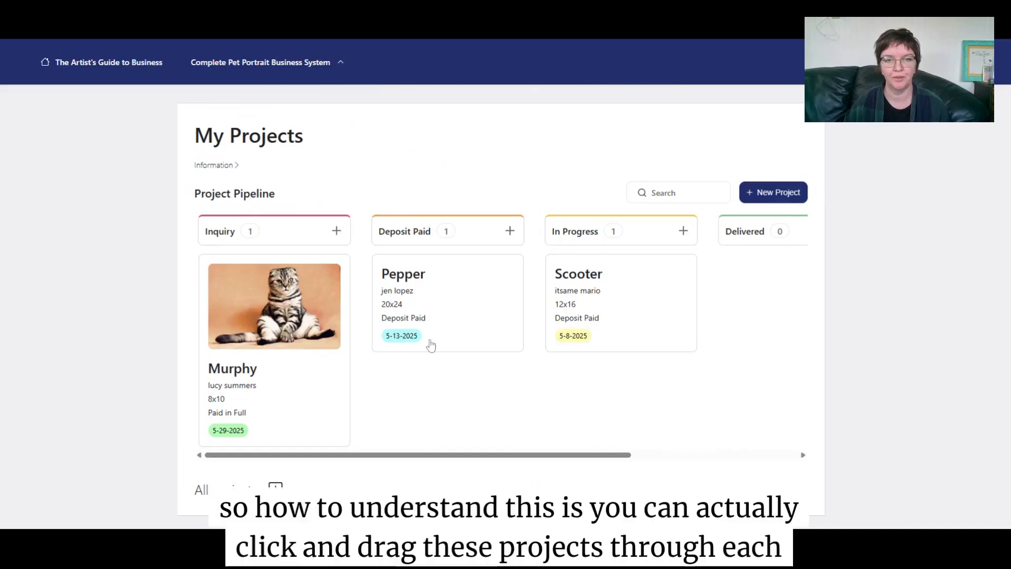
# - Drag Murphy's card from Inquiry through In Progress and Delivered into Archived
pyautogui.scroll(-1, 305, 315)
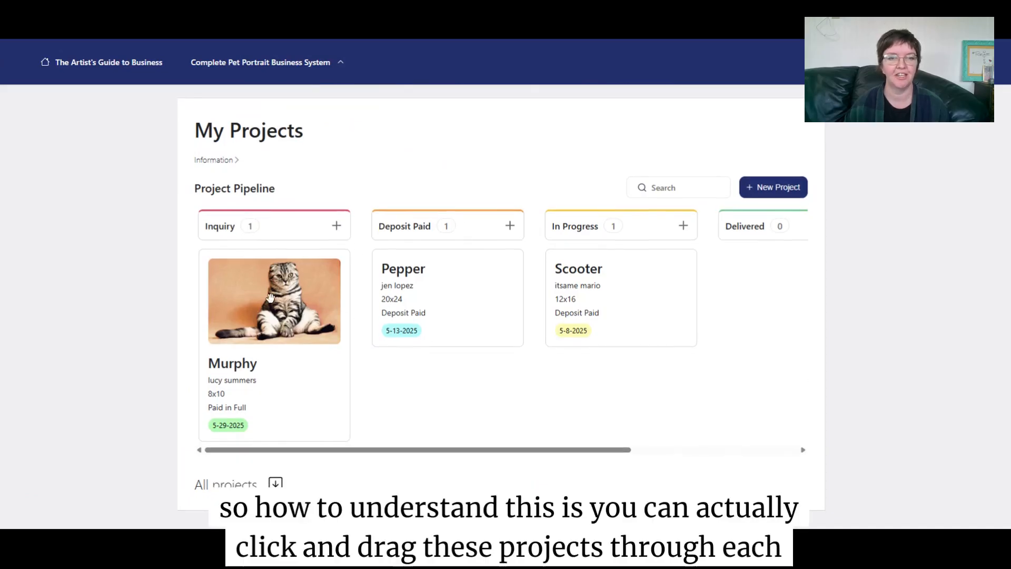
pyautogui.moveTo(273, 296); pyautogui.dragTo(597, 305)
pyautogui.hscroll(2, 466, 341)
pyautogui.hscroll(2, 466, 341)
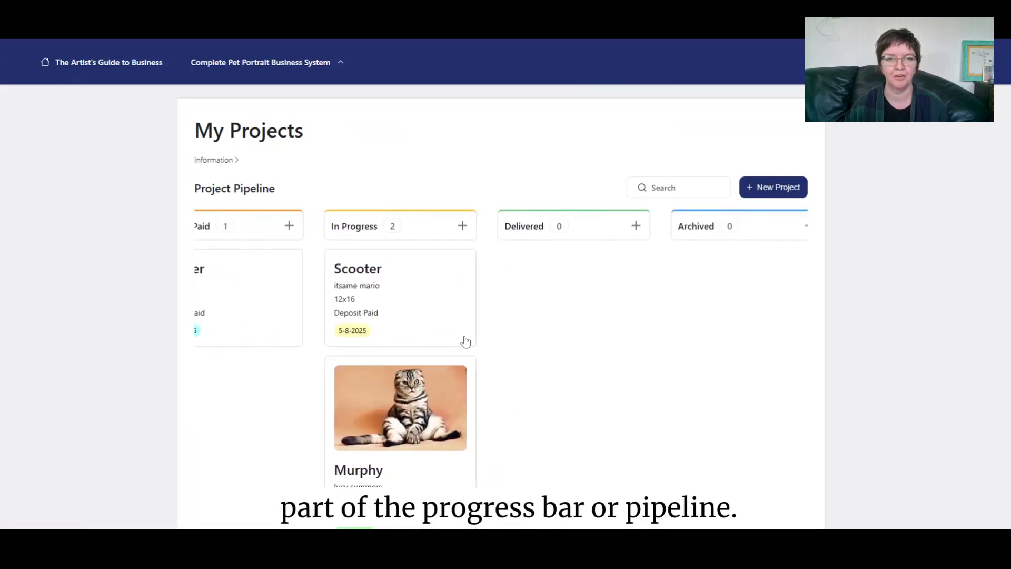
pyautogui.scroll(-2, 420, 311)
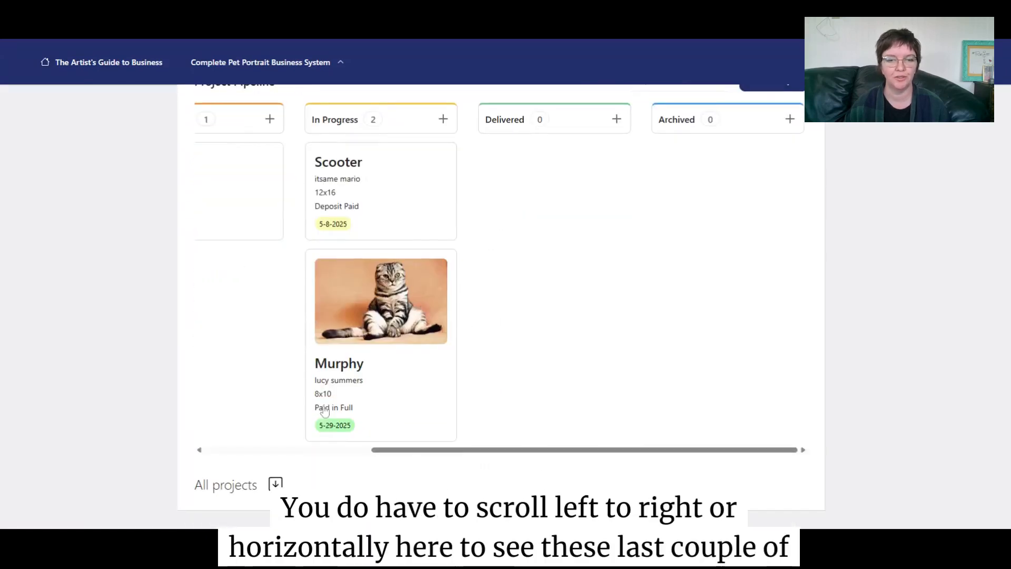
pyautogui.moveTo(429, 449); pyautogui.dragTo(488, 447)
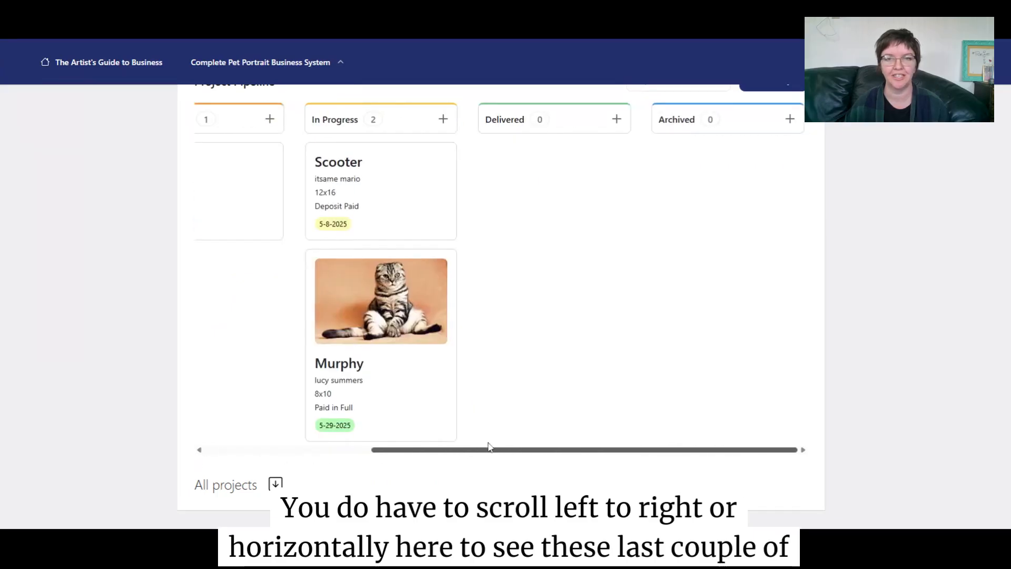
pyautogui.scroll(2, 632, 270)
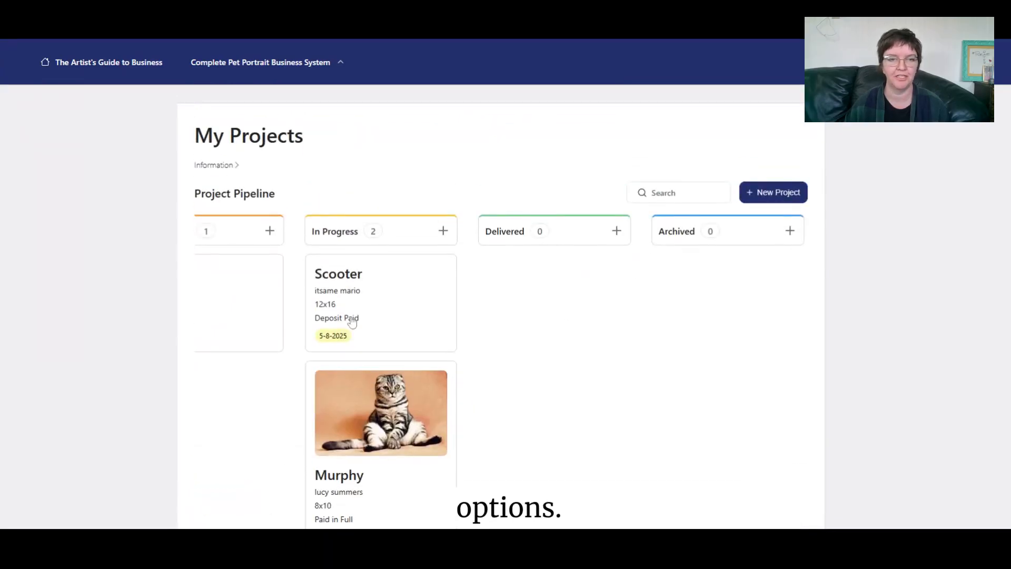
pyautogui.moveTo(371, 400); pyautogui.dragTo(544, 289)
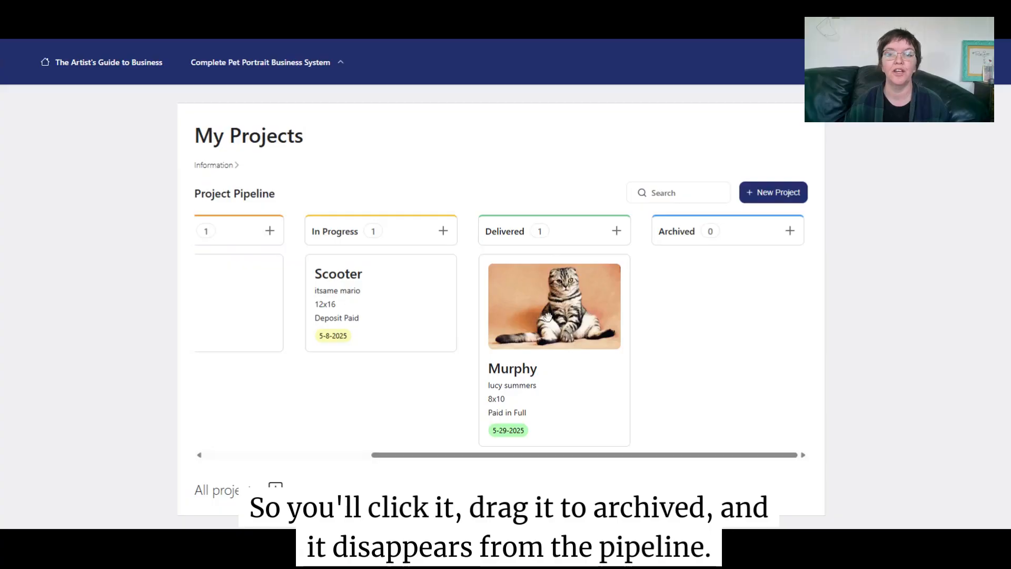
pyautogui.moveTo(547, 328); pyautogui.dragTo(721, 321)
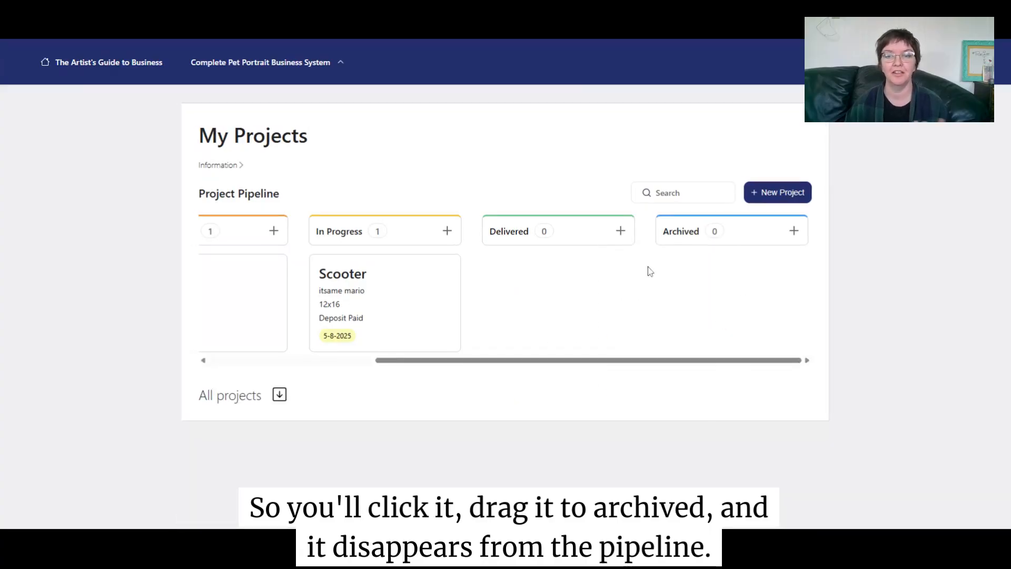
pyautogui.moveTo(515, 362); pyautogui.dragTo(338, 362)
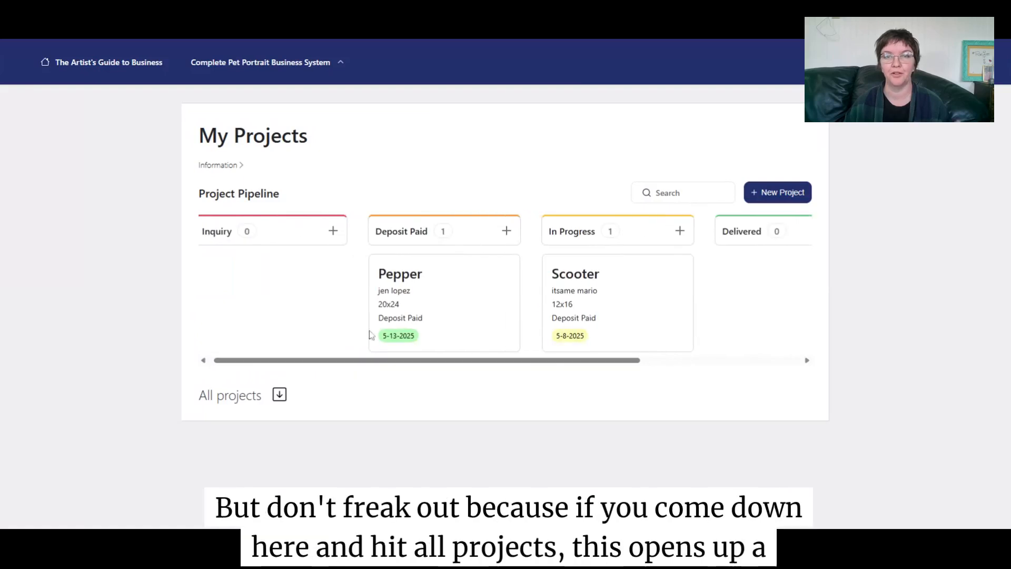
# - Expand the All projects table and open the archived Murphy project
pyautogui.click(274, 399)
pyautogui.scroll(-1, 439, 340)
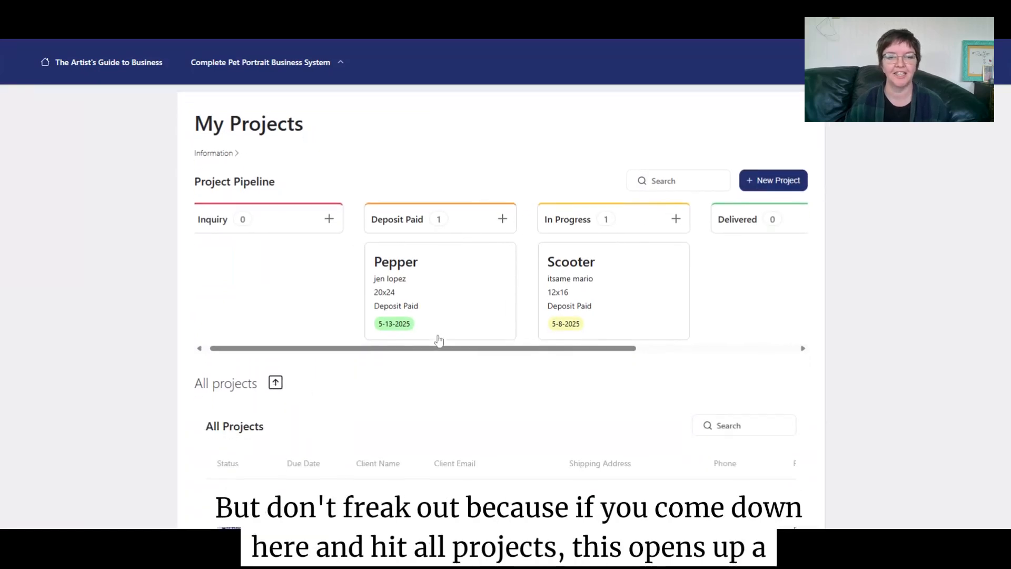
pyautogui.scroll(-3, 439, 340)
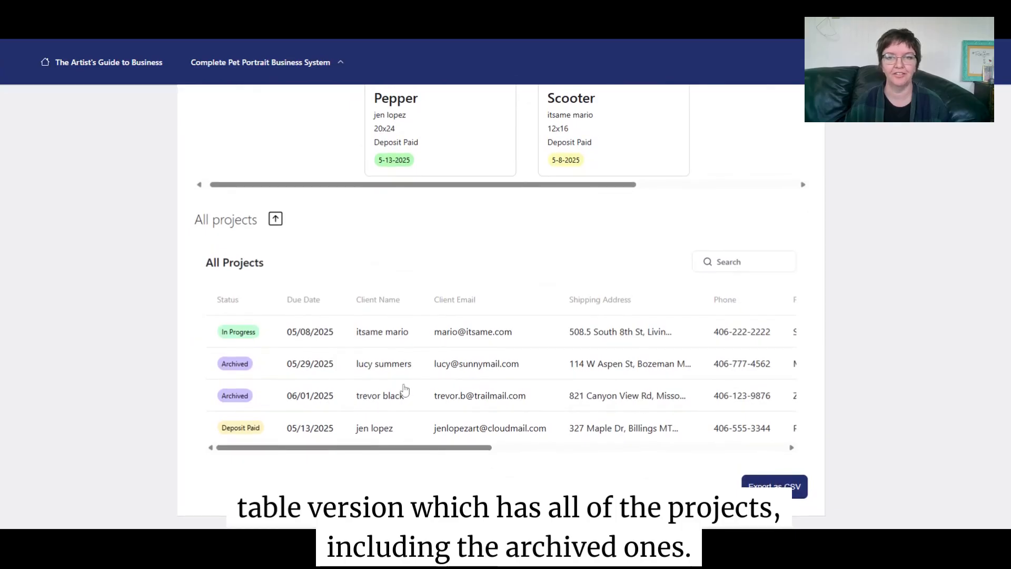
pyautogui.scroll(3, 401, 392)
pyautogui.scroll(-3, 395, 373)
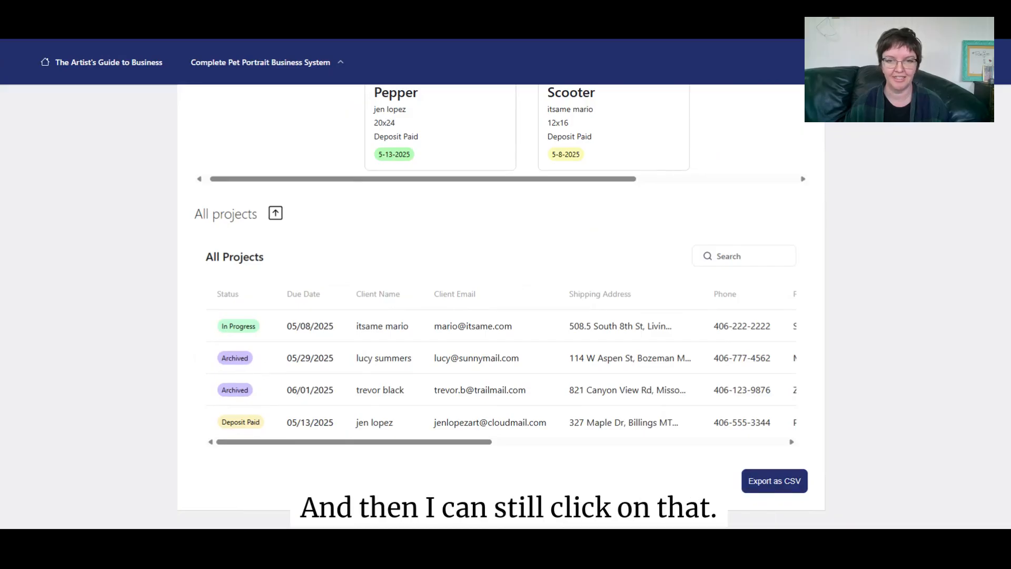
pyautogui.click(546, 362)
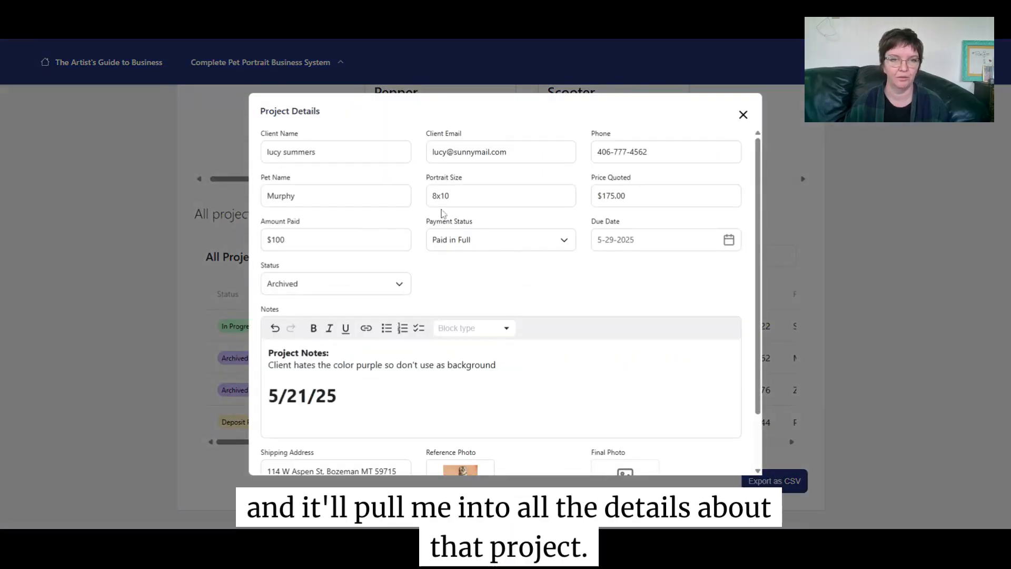
# - Change Murphy's status to In Progress and save it
pyautogui.scroll(-2, 530, 302)
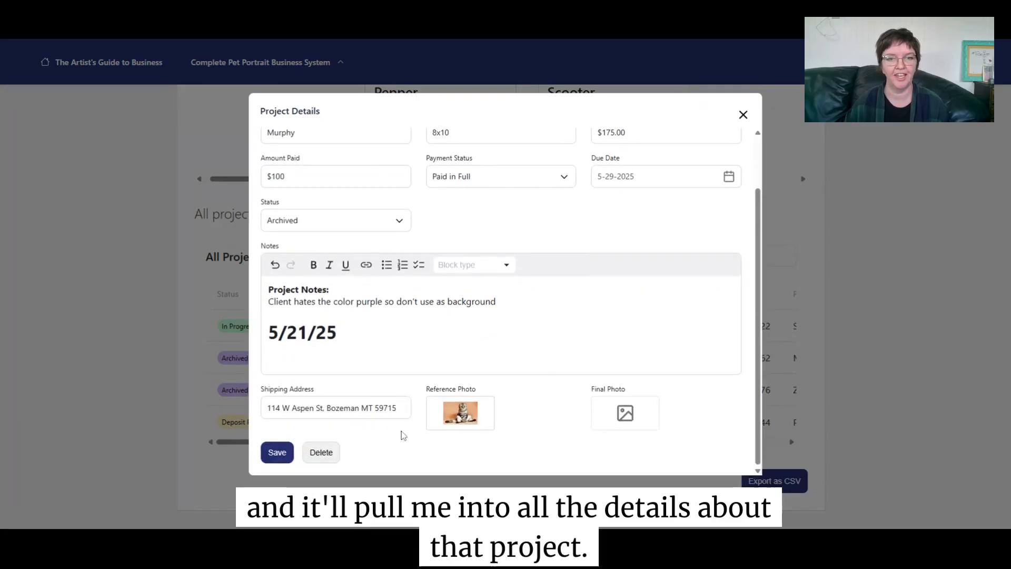
pyautogui.scroll(2, 467, 275)
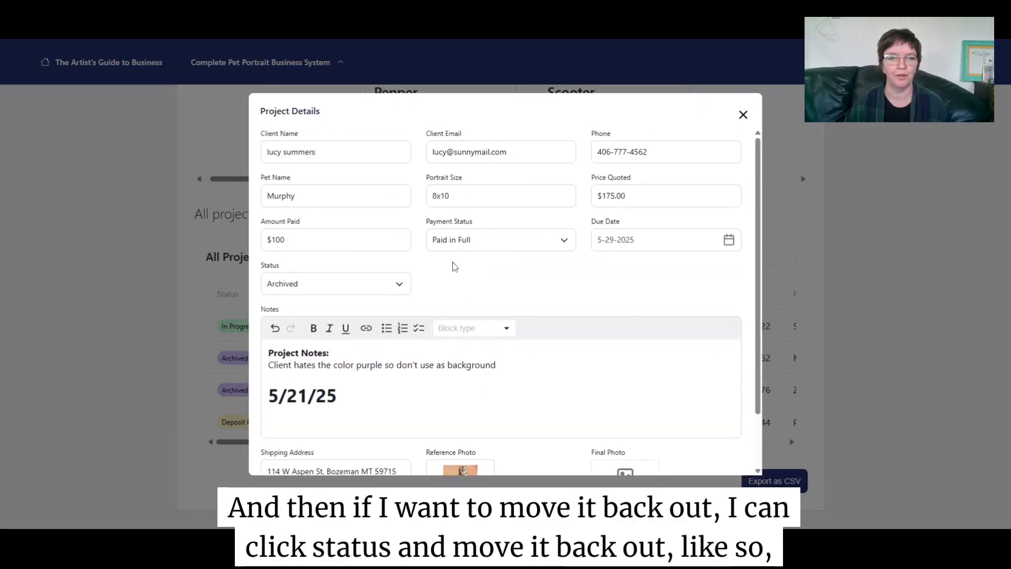
pyautogui.click(380, 286)
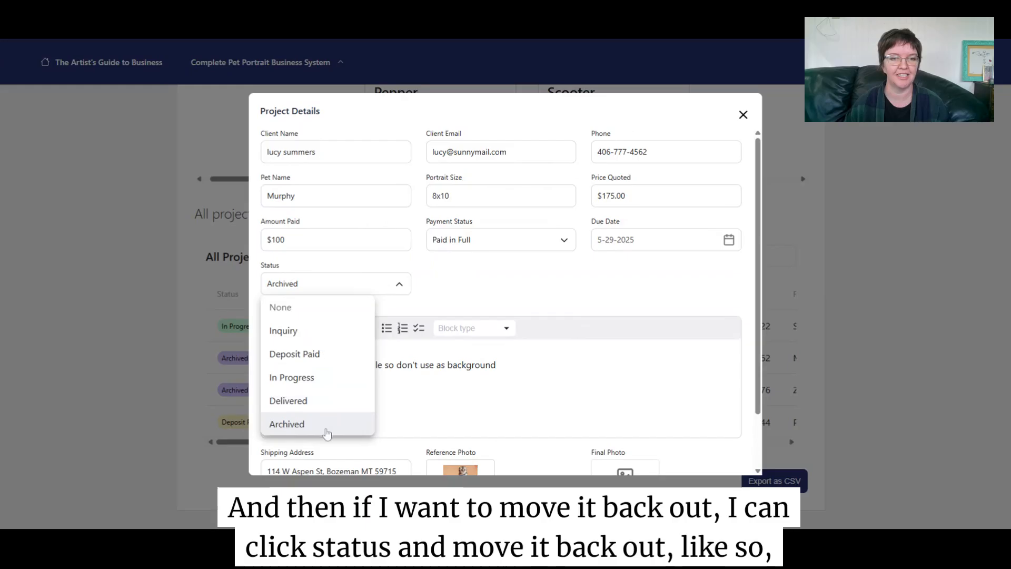
pyautogui.click(319, 375)
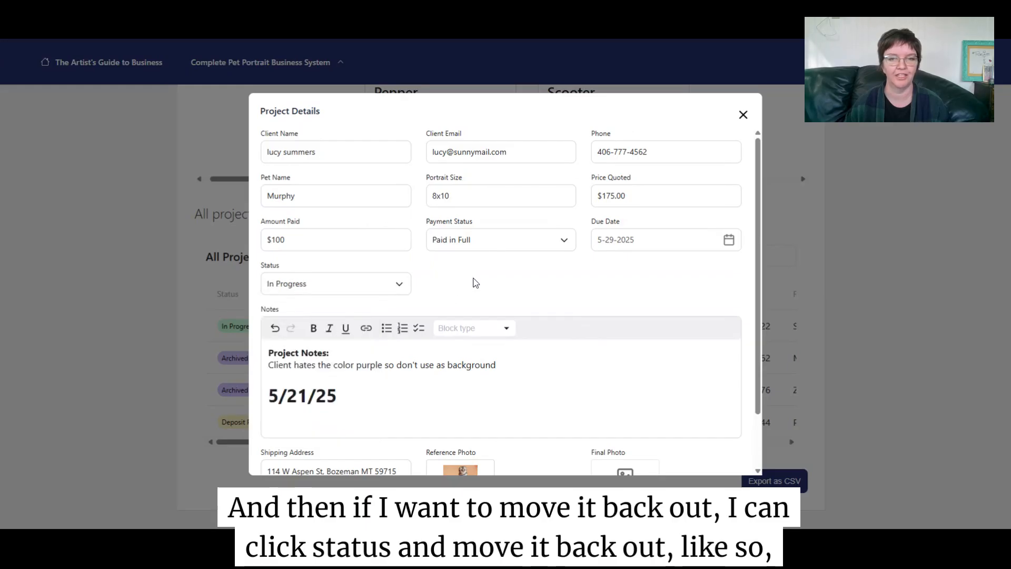
pyautogui.scroll(-2, 474, 283)
pyautogui.click(278, 456)
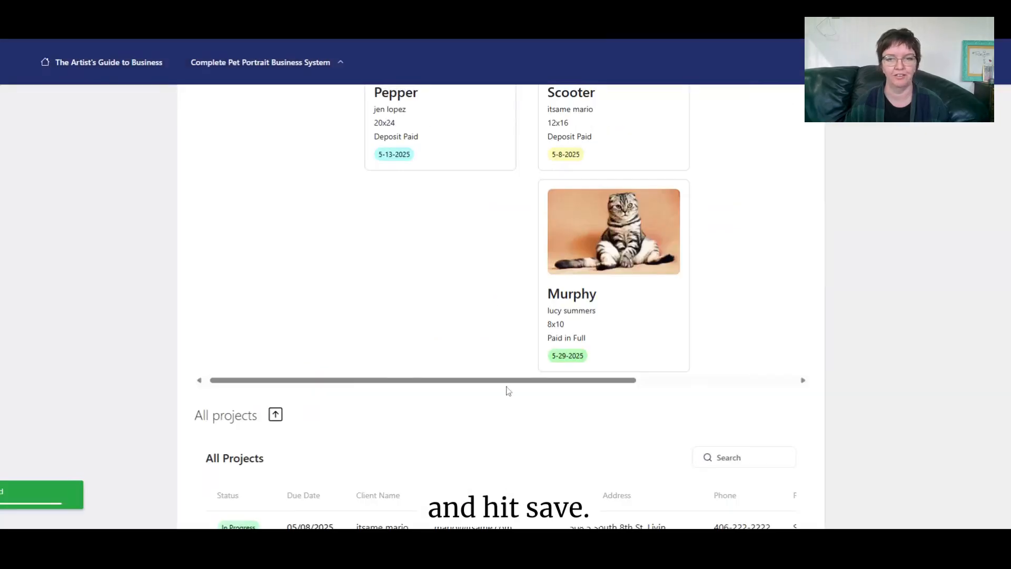
pyautogui.scroll(3, 609, 345)
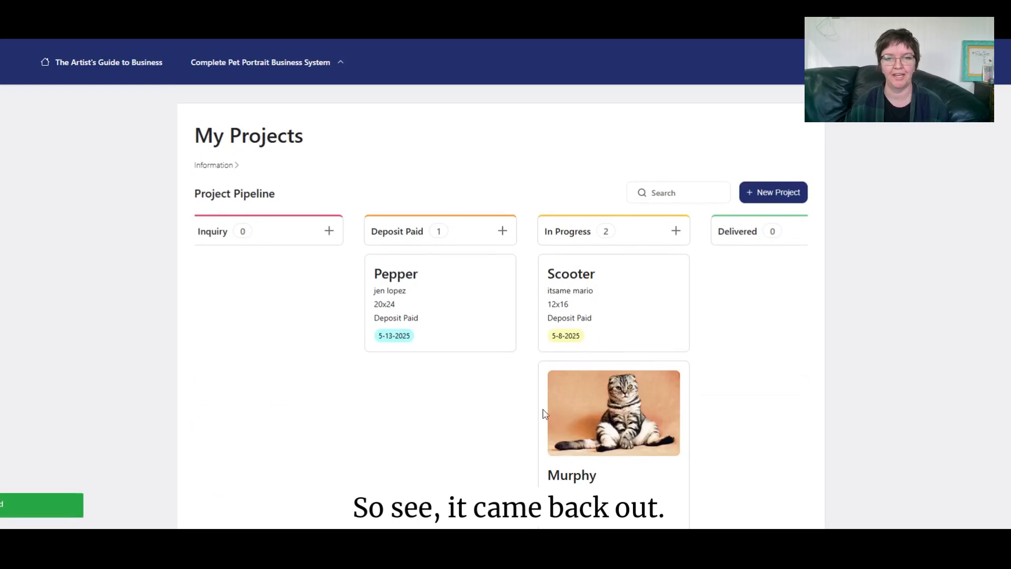
pyautogui.moveTo(545, 414); pyautogui.dragTo(372, 315)
pyautogui.moveTo(445, 325); pyautogui.dragTo(416, 334)
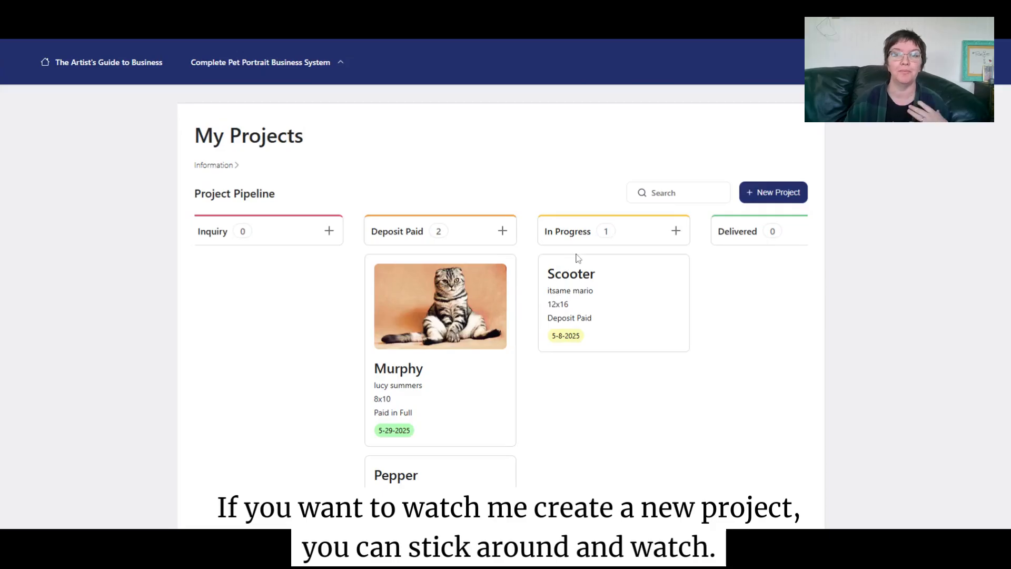
pyautogui.scroll(-7, 590, 240)
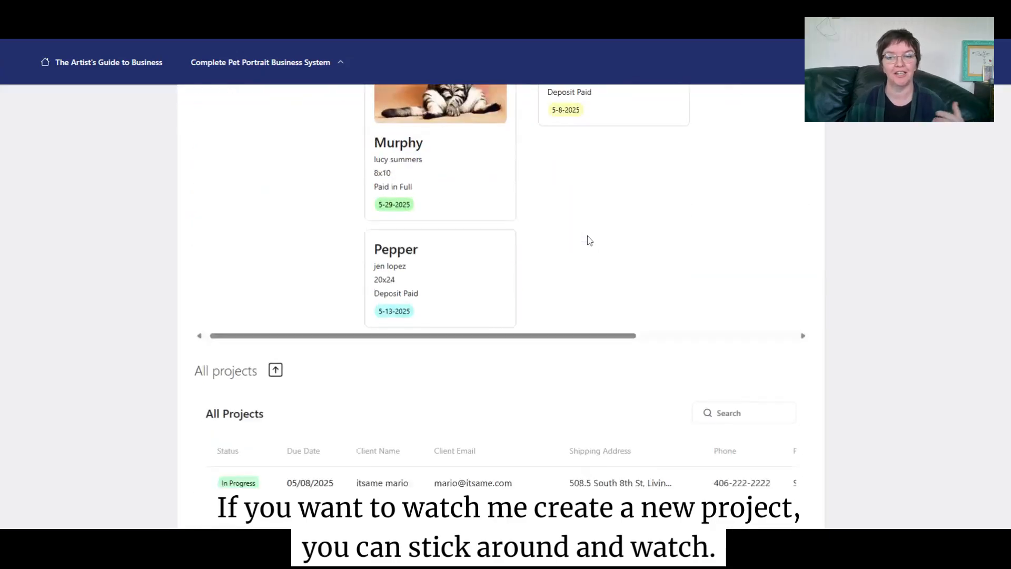
pyautogui.scroll(7, 579, 248)
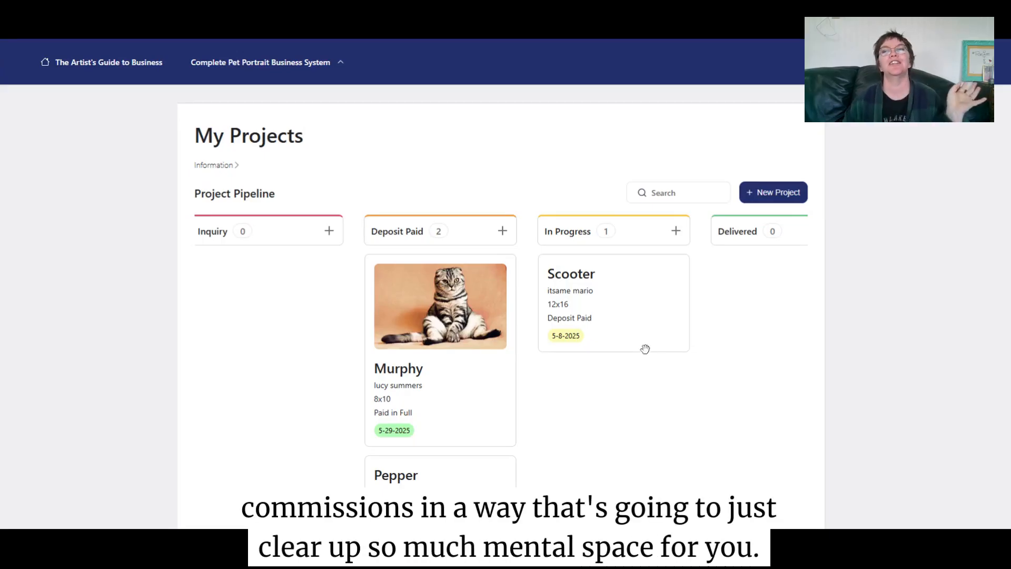
# - Start a new project with the client's name and e-mail, the pet name, and 8x10 size
pyautogui.click(754, 192)
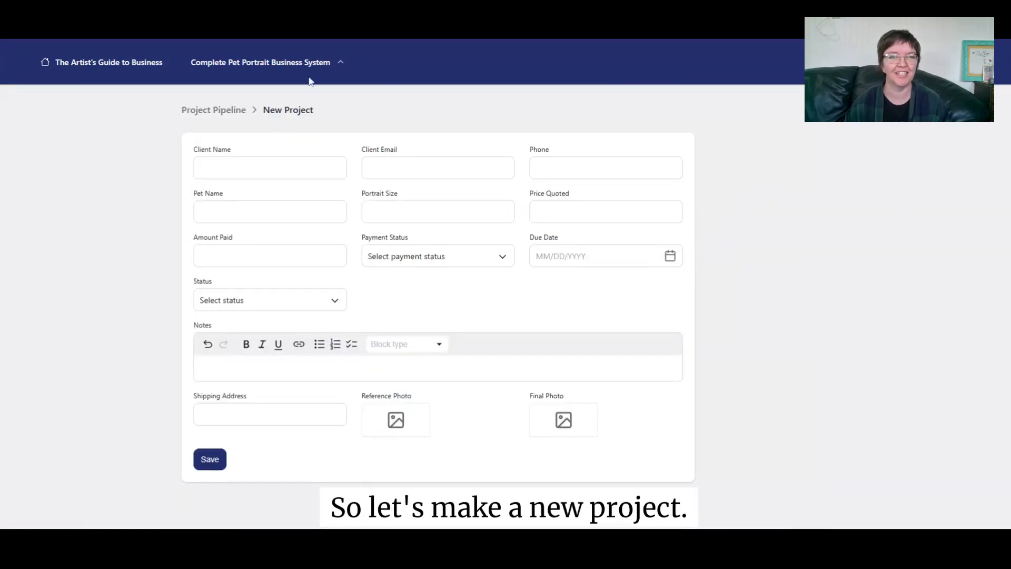
pyautogui.click(277, 168)
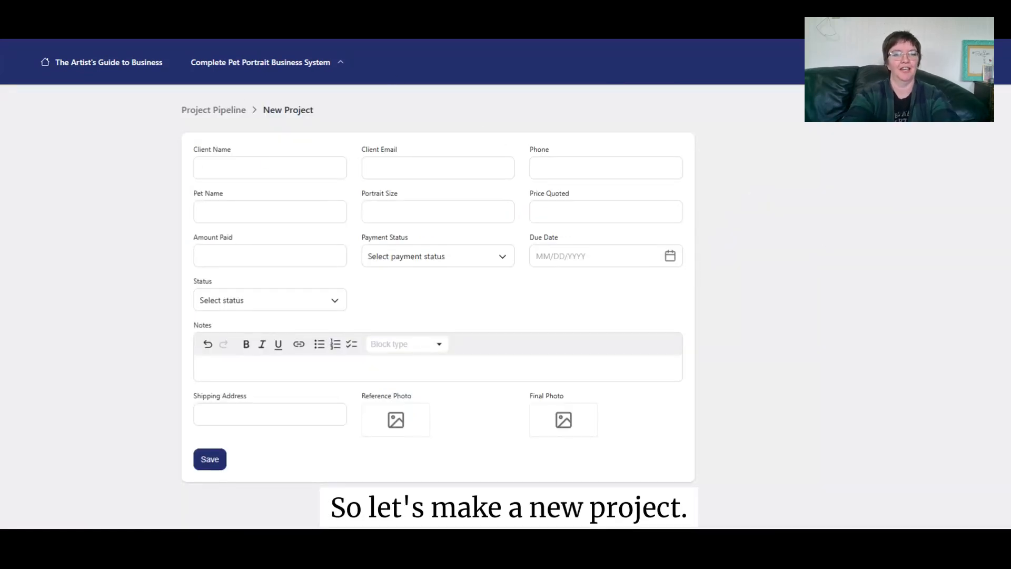
pyautogui.press('Tab')
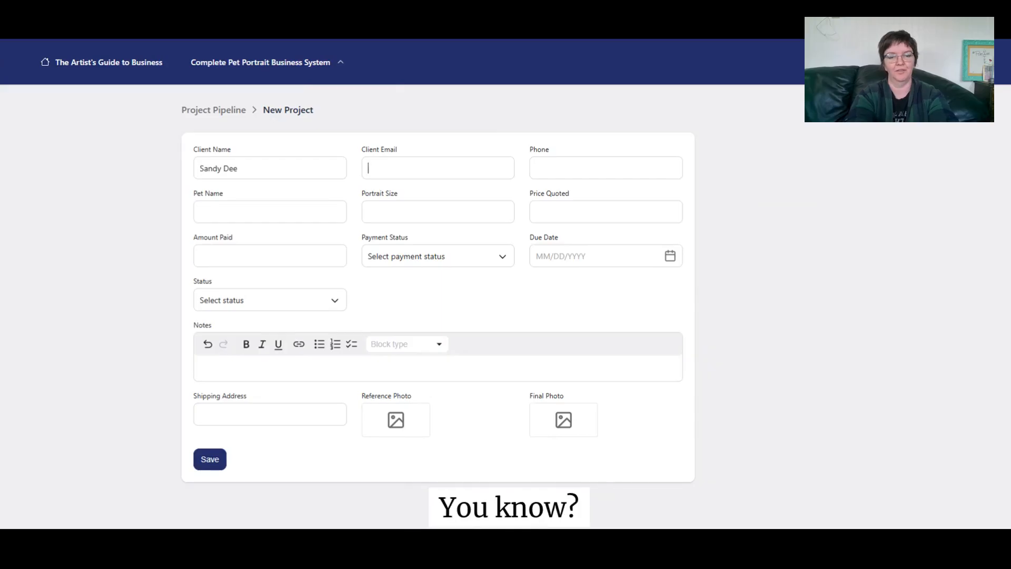
pyautogui.press('Tab')
pyautogui.write('406')
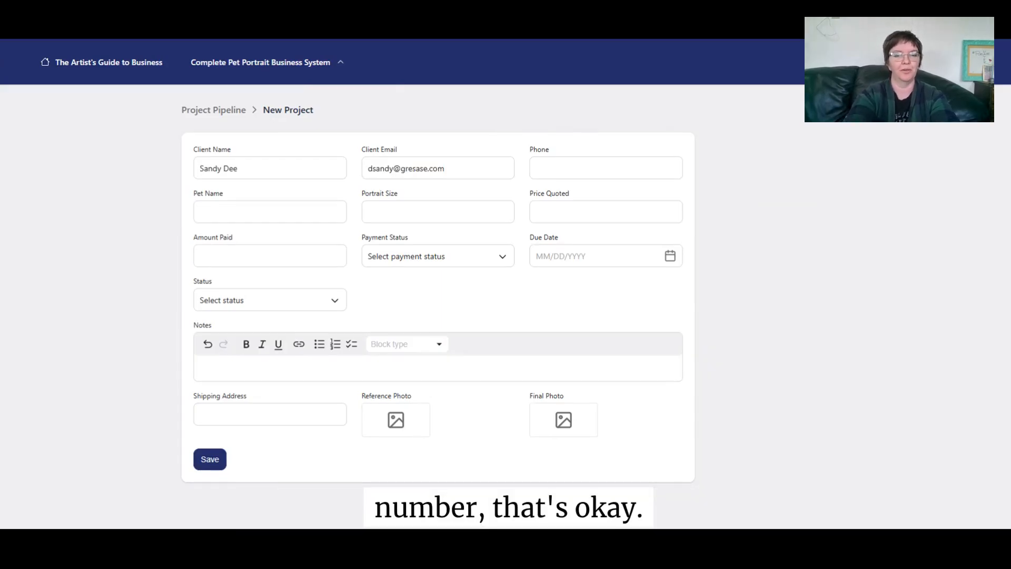
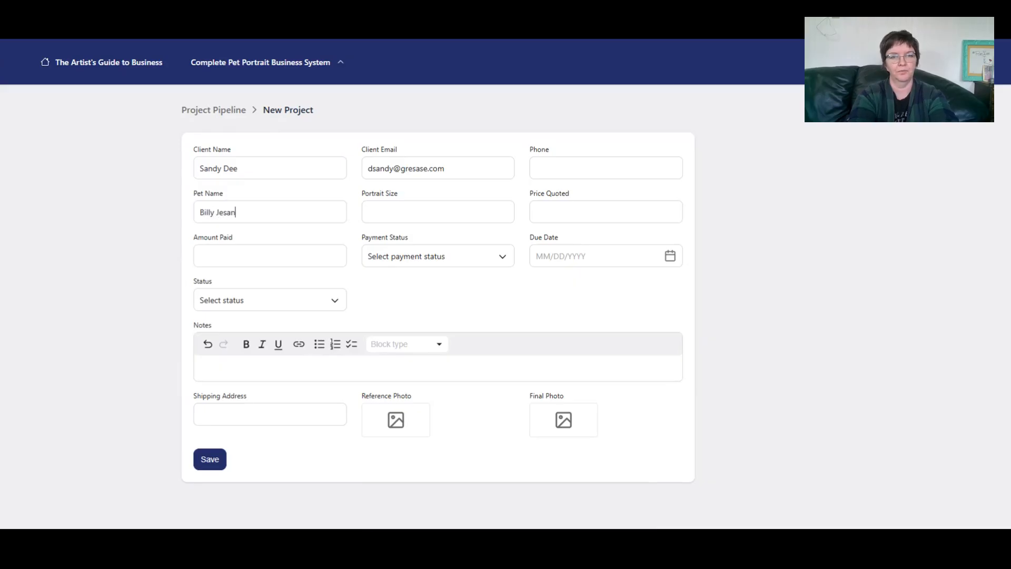
pyautogui.press('Tab')
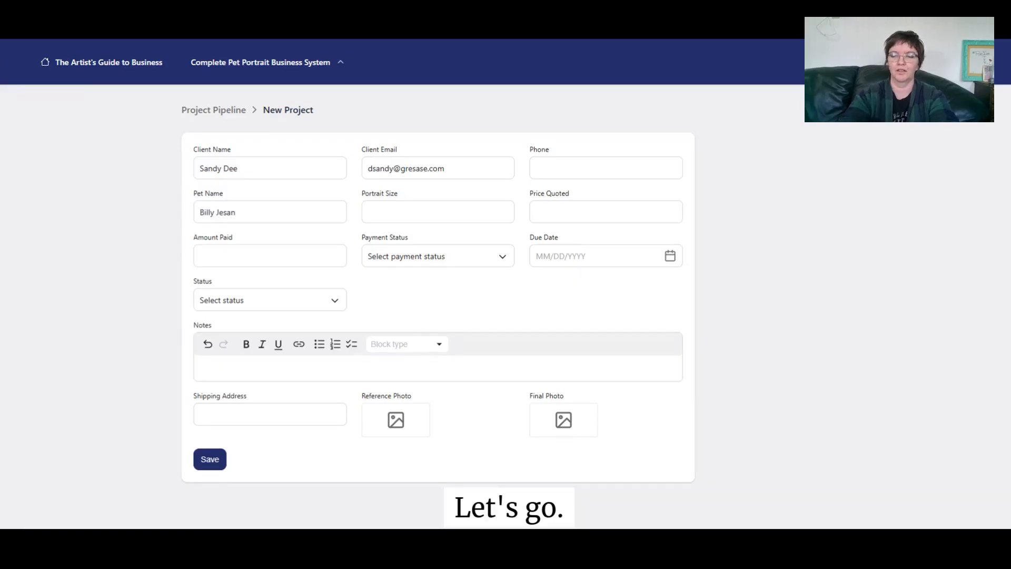
pyautogui.write('8x10')
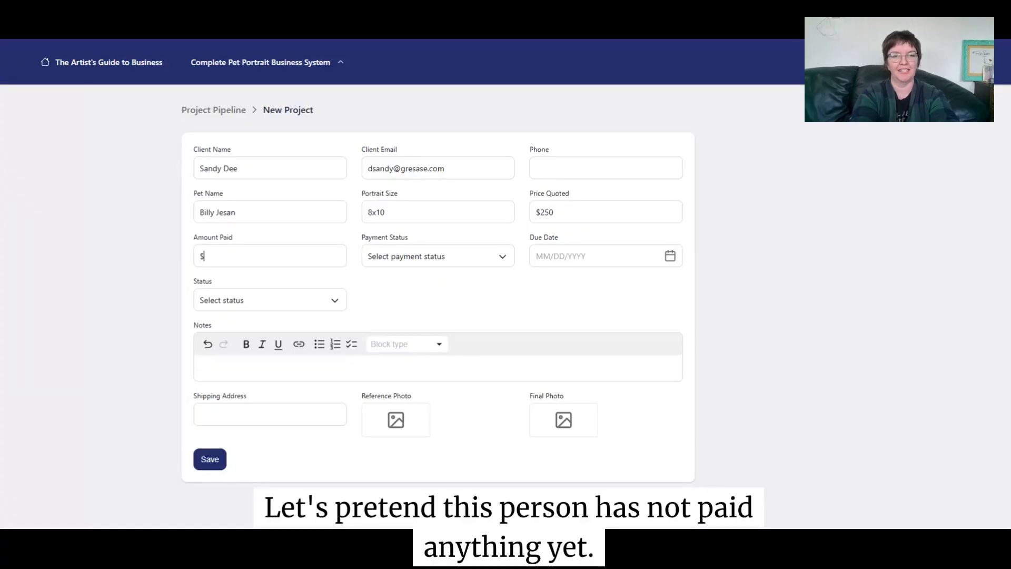
# - Enter 0 paid, set Payment Status to Not Paid, and pick due date July 16, 2025
pyautogui.write('0')
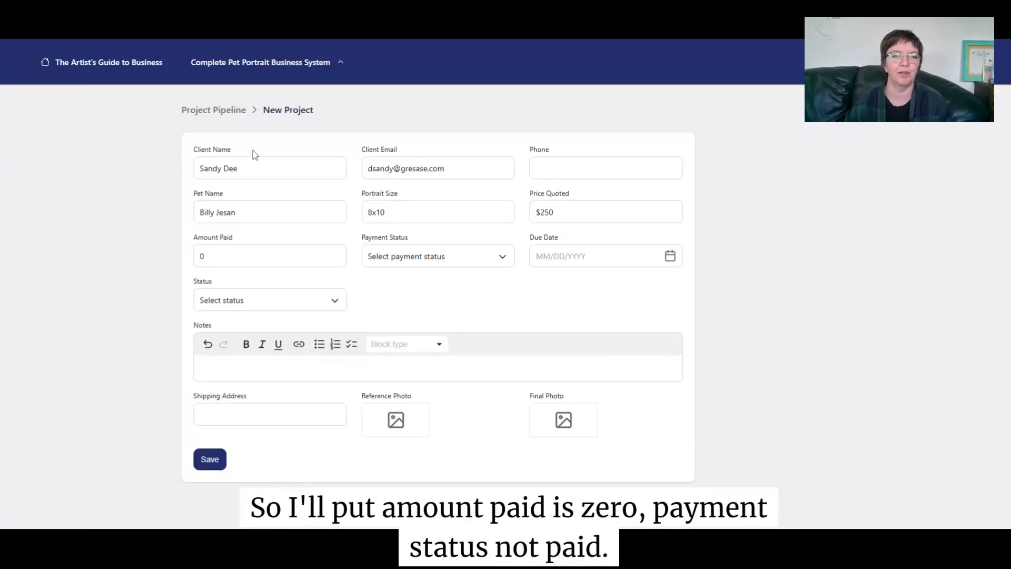
pyautogui.click(382, 257)
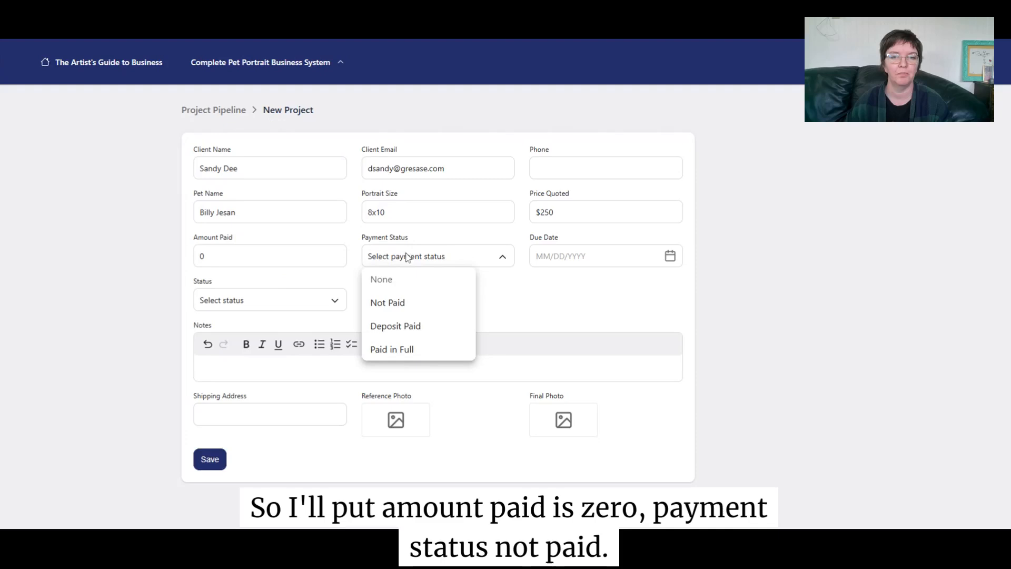
pyautogui.click(398, 301)
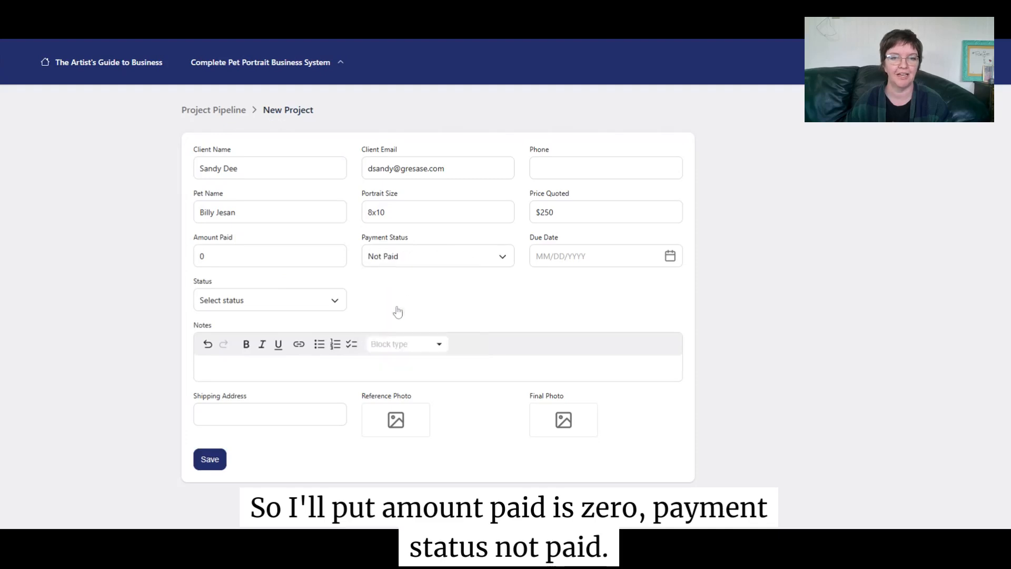
pyautogui.click(671, 256)
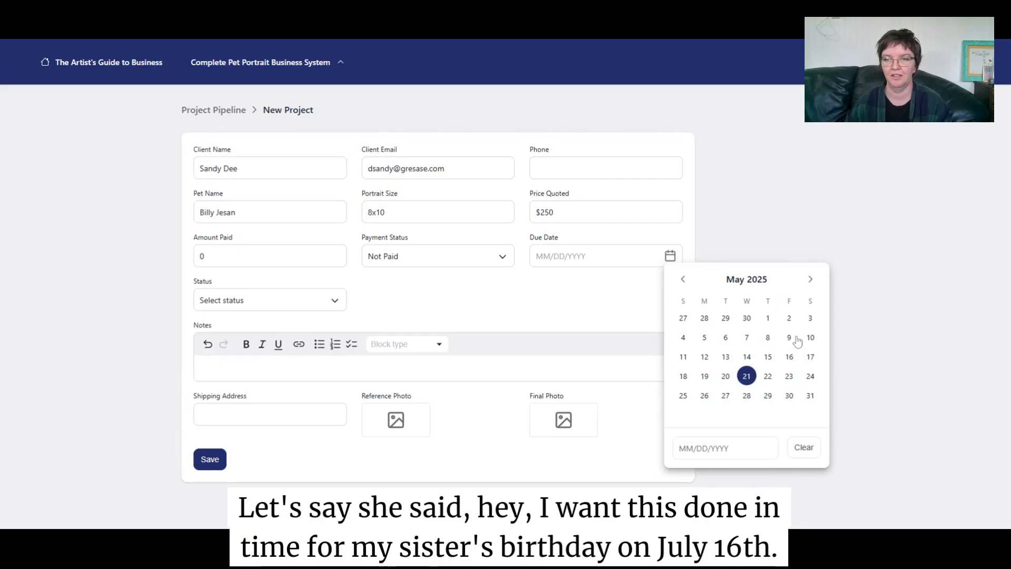
pyautogui.click(810, 279)
pyautogui.click(811, 279)
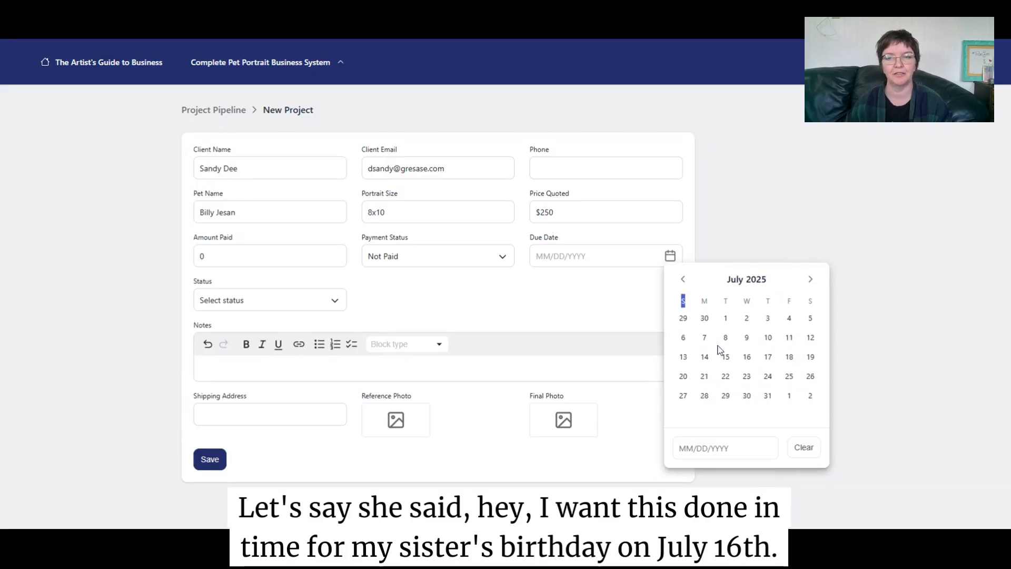
pyautogui.click(750, 358)
# - Set the status to Inquiry and add the note 'Sister's Birthday Present'
pyautogui.click(333, 300)
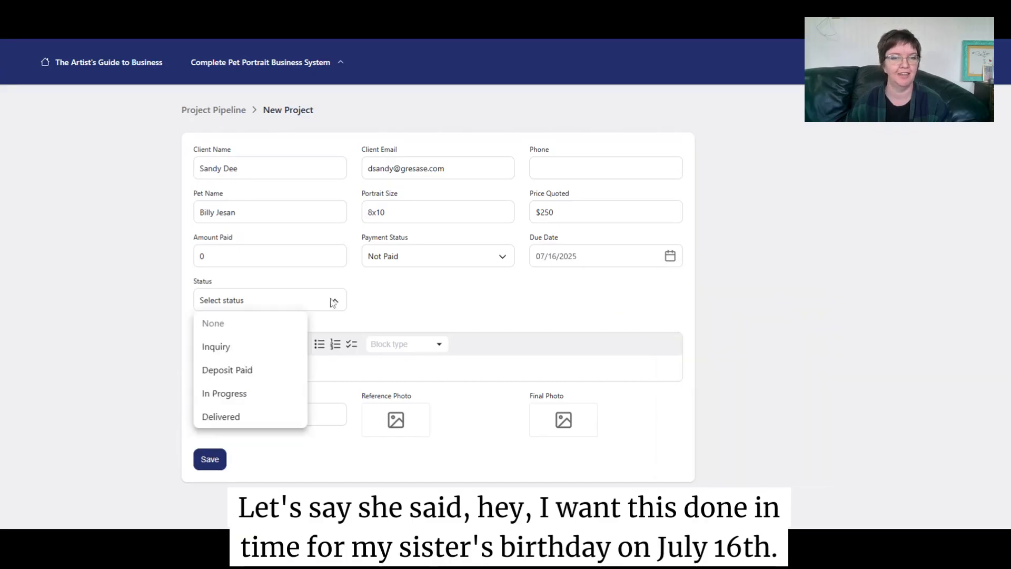
pyautogui.click(269, 349)
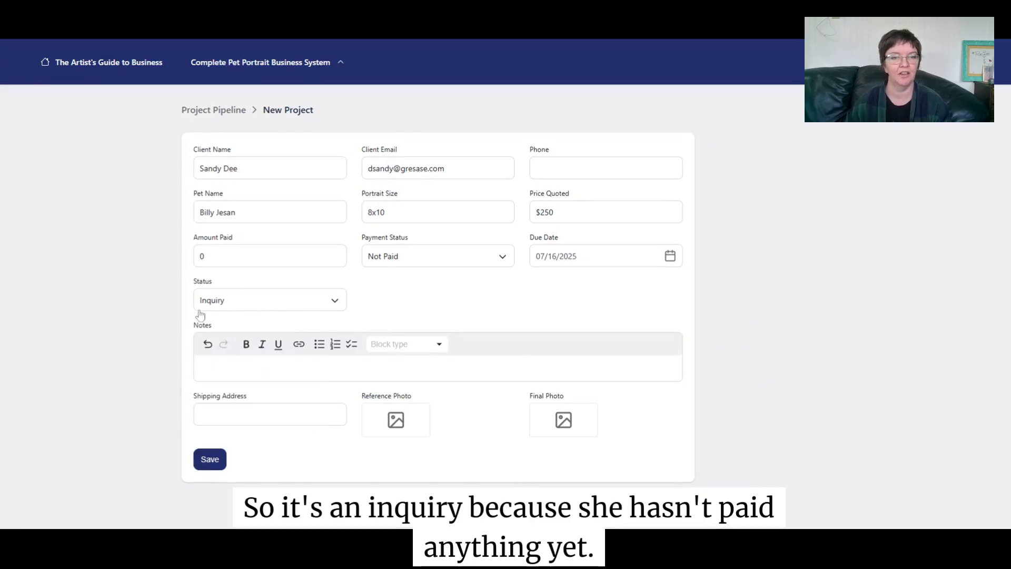
pyautogui.click(224, 367)
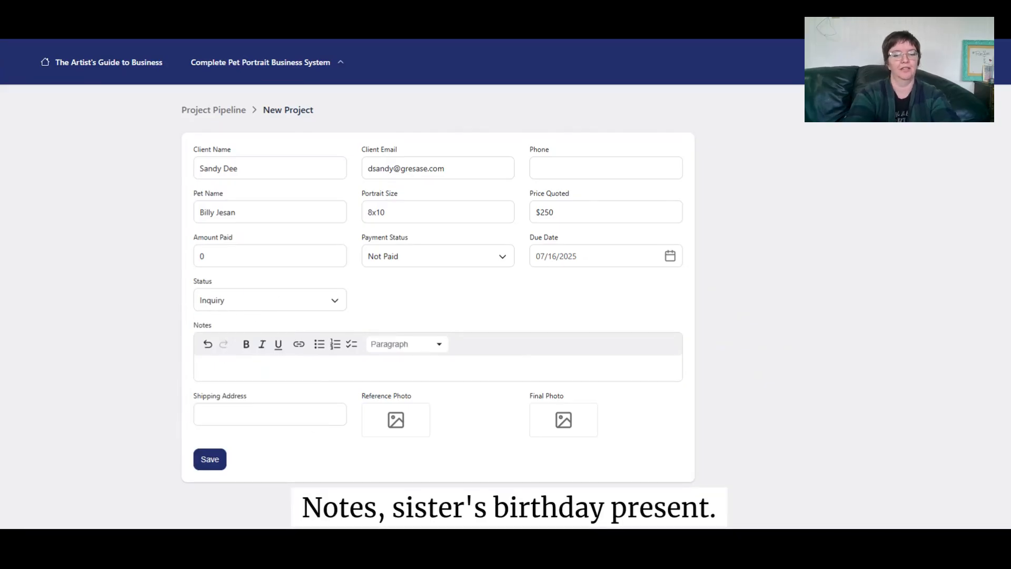
pyautogui.write("Sister's B")
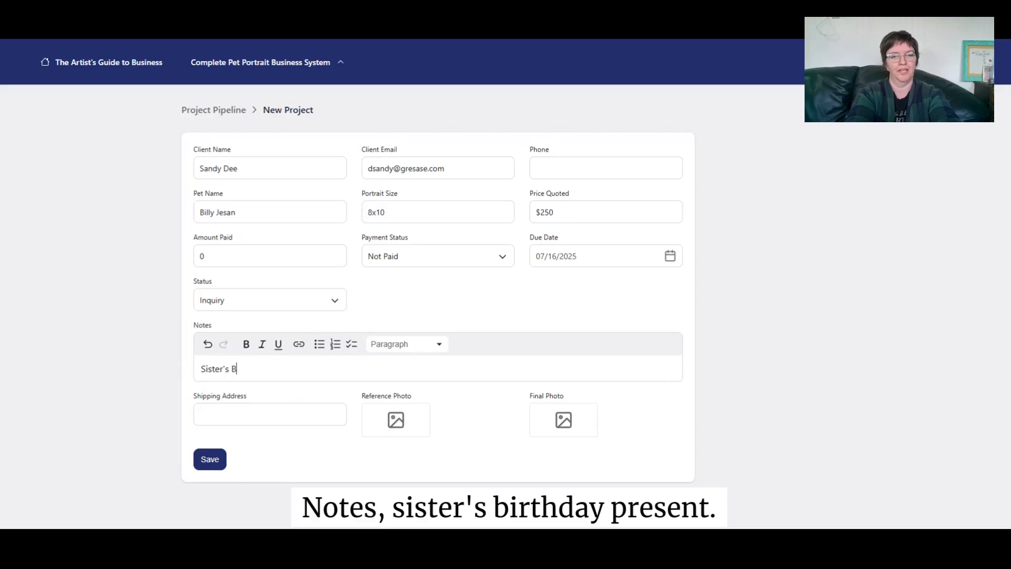
pyautogui.write('irthday Present')
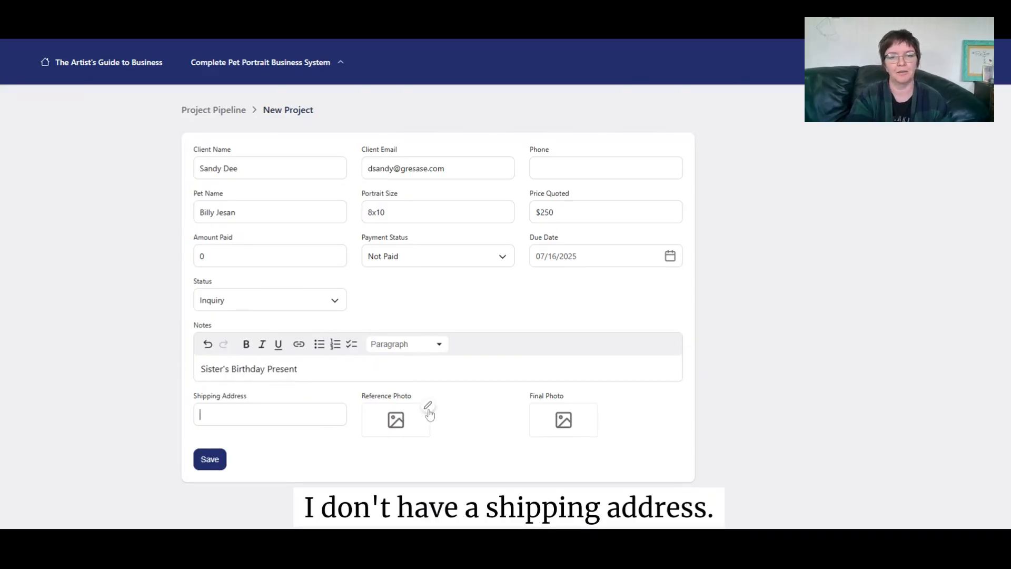
# - Attach the cat image as the new project's reference photo
pyautogui.click(429, 412)
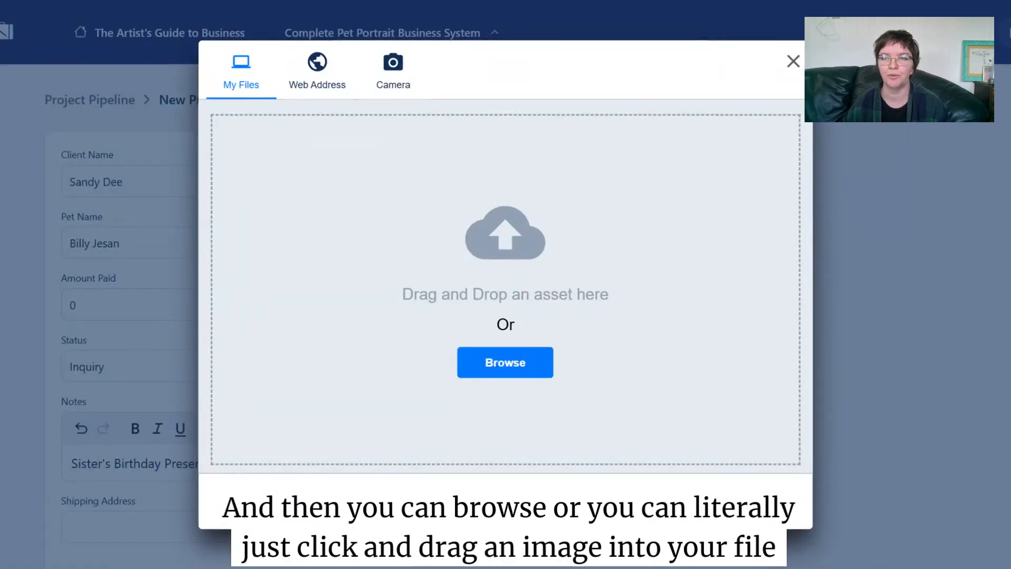
pyautogui.moveTo(1001, 263); pyautogui.dragTo(510, 258)
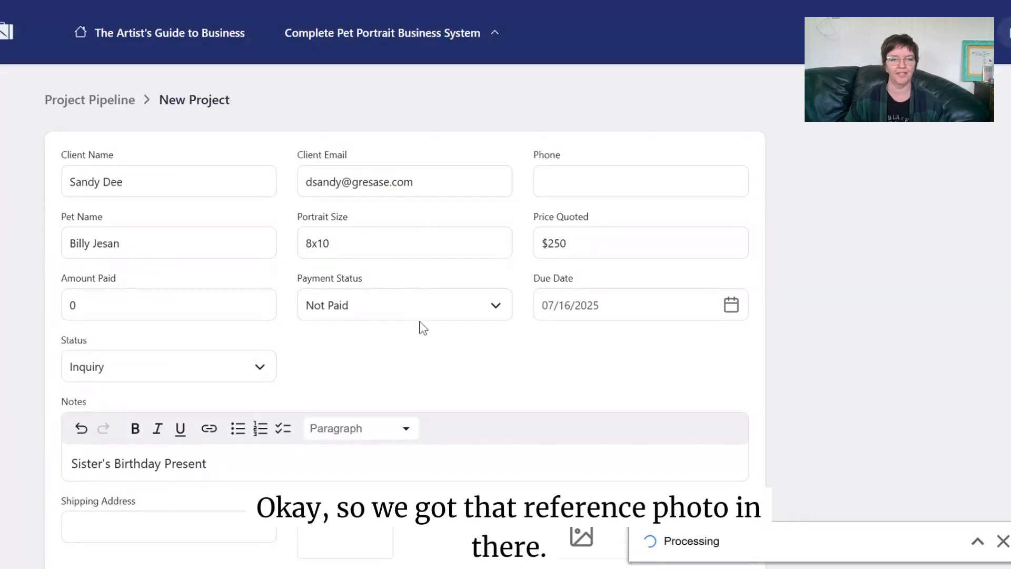
pyautogui.scroll(-2, 423, 332)
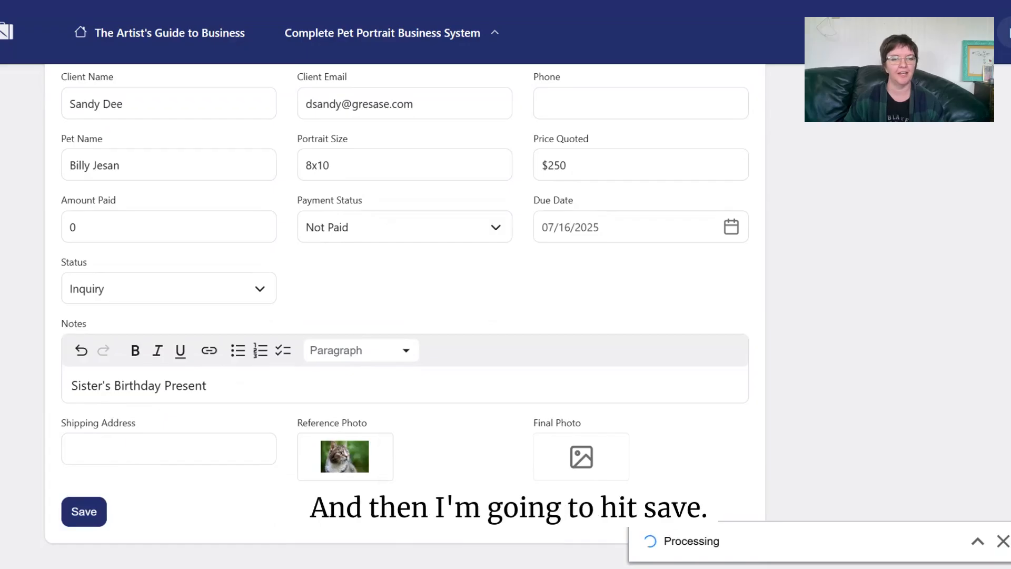
pyautogui.click(84, 511)
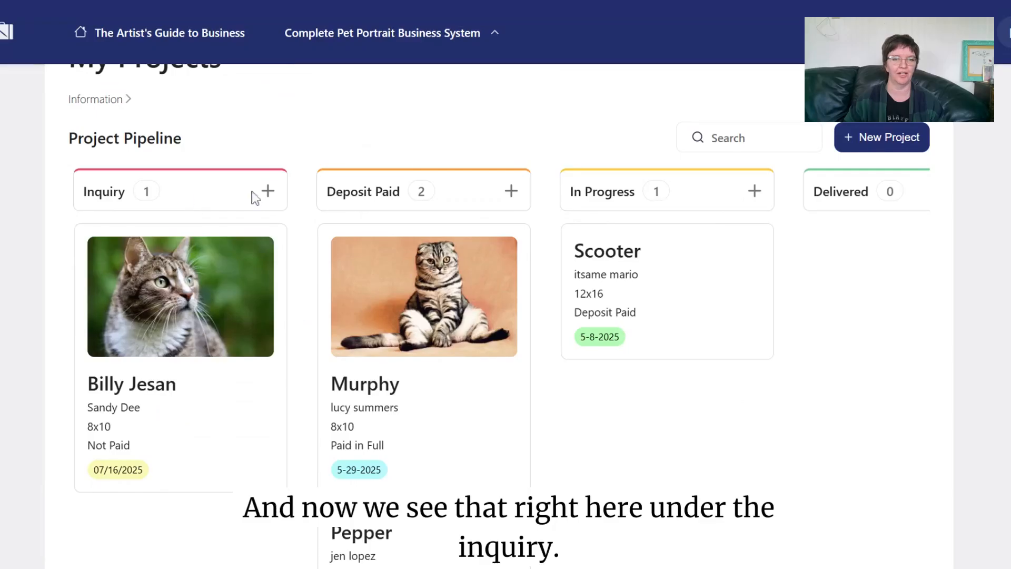
pyautogui.scroll(-3, 179, 327)
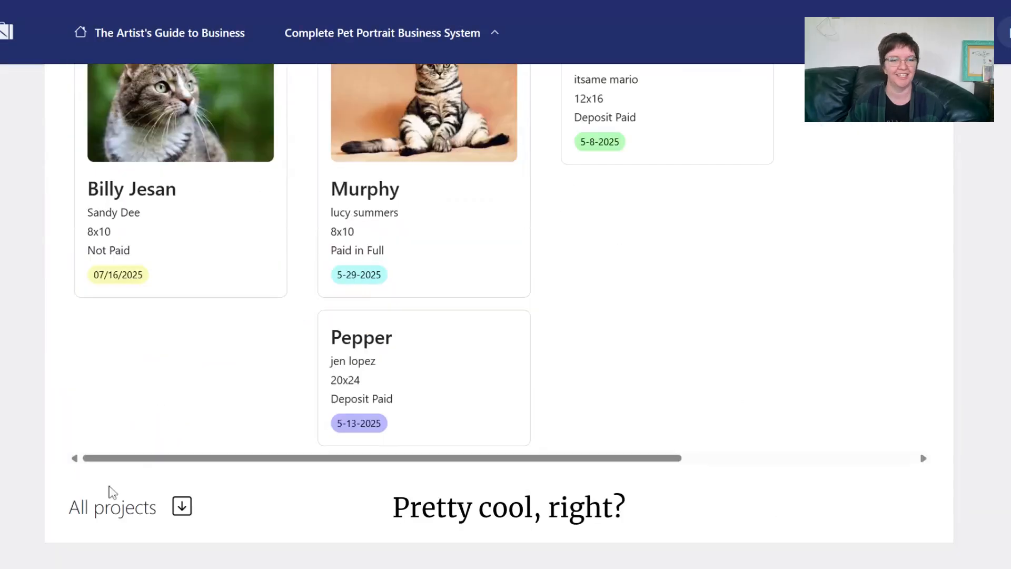
pyautogui.scroll(-7, 243, 424)
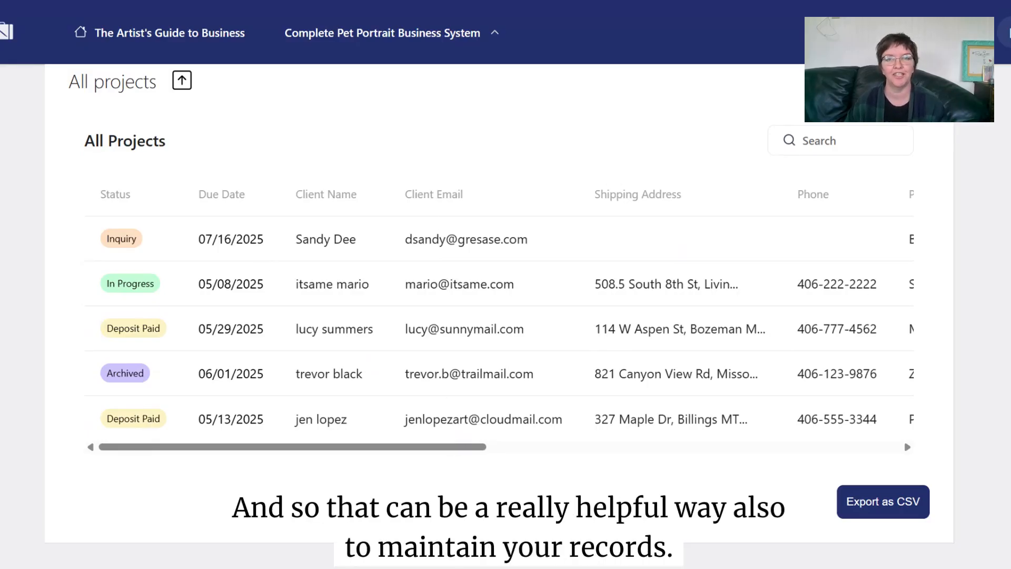
pyautogui.scroll(15, 665, 328)
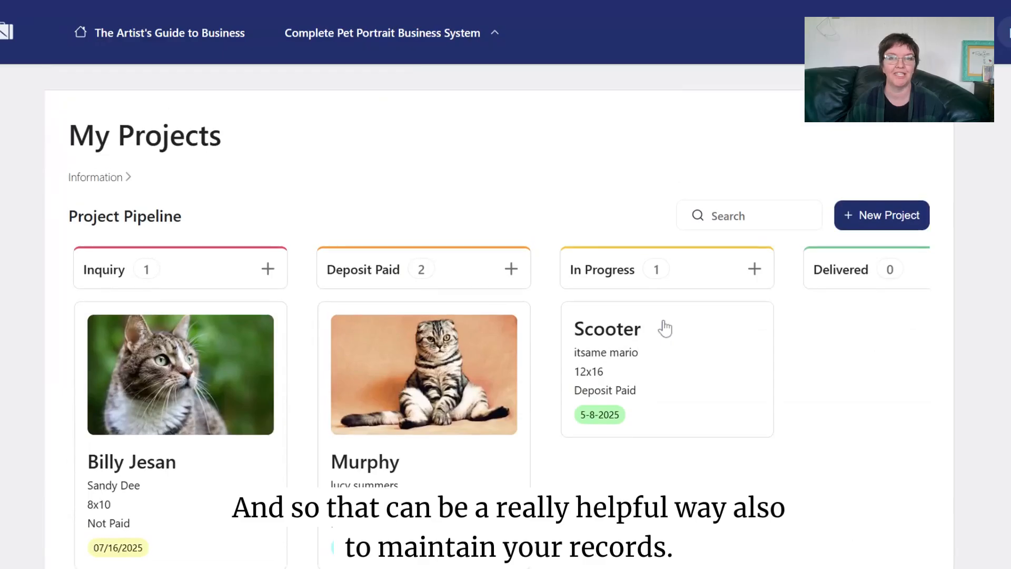
pyautogui.scroll(-12, 665, 329)
pyautogui.scroll(12, 665, 329)
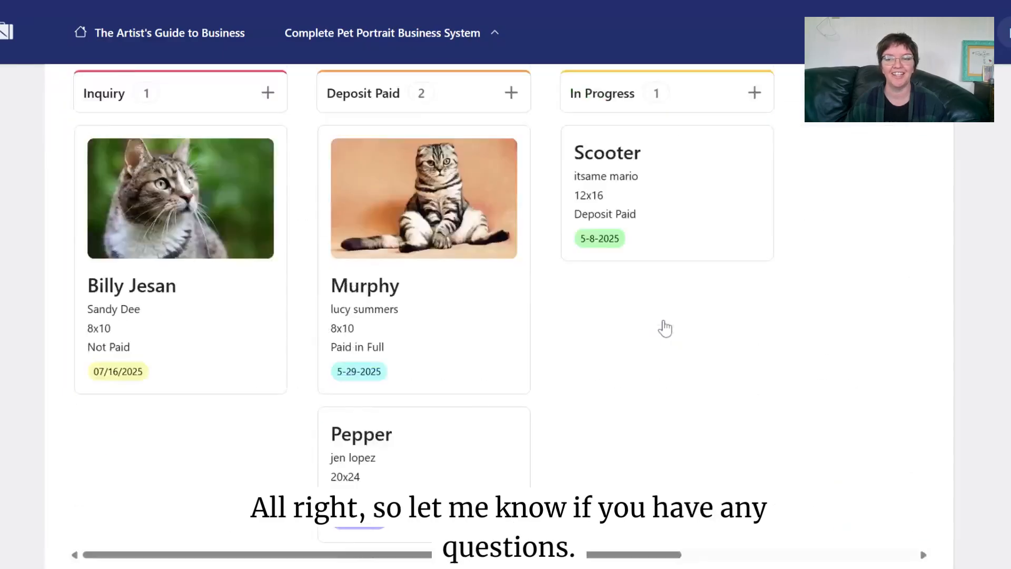